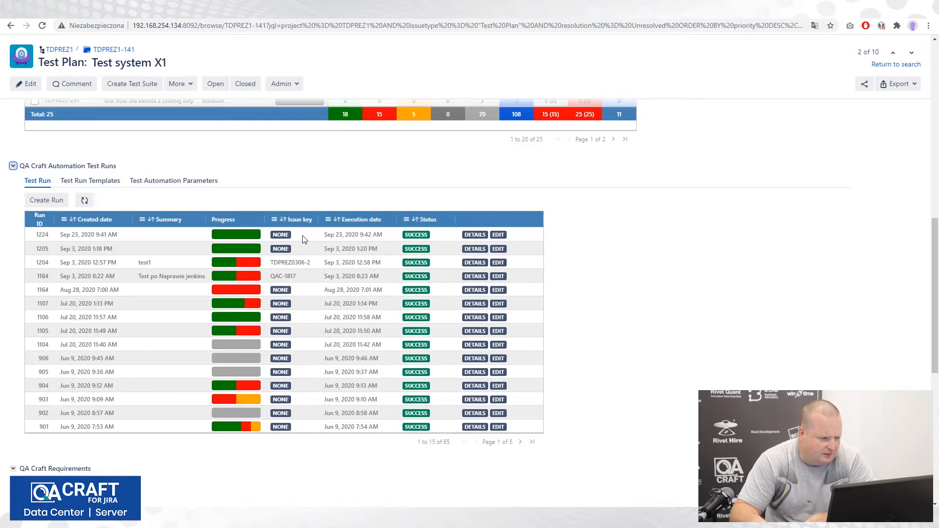
# - View the details of automation test run 1224 and examine the console log of test case TDPREZ1-144
pyautogui.click(474, 237)
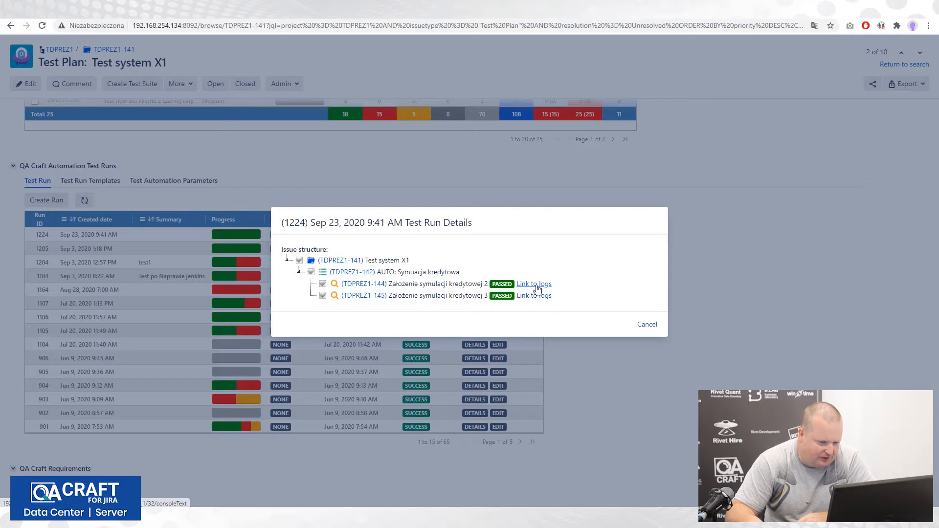
pyautogui.click(537, 288)
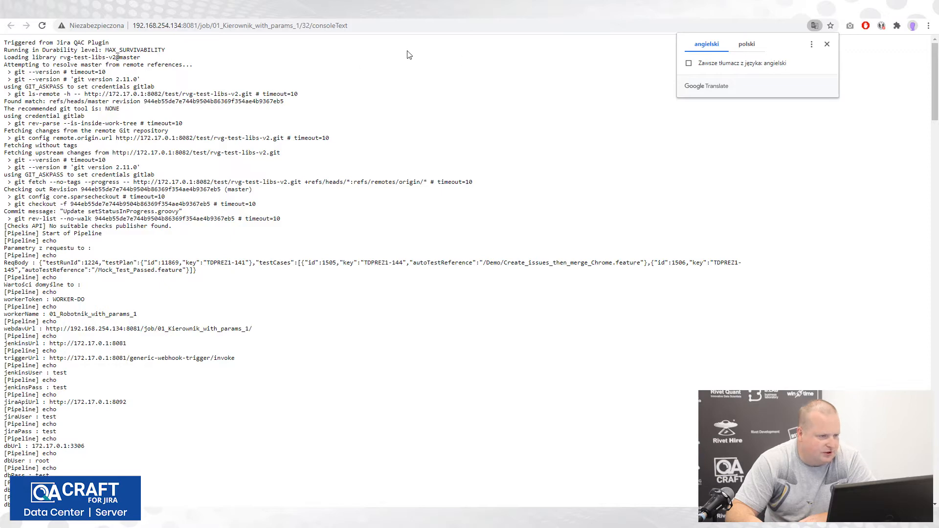
pyautogui.click(189, 10)
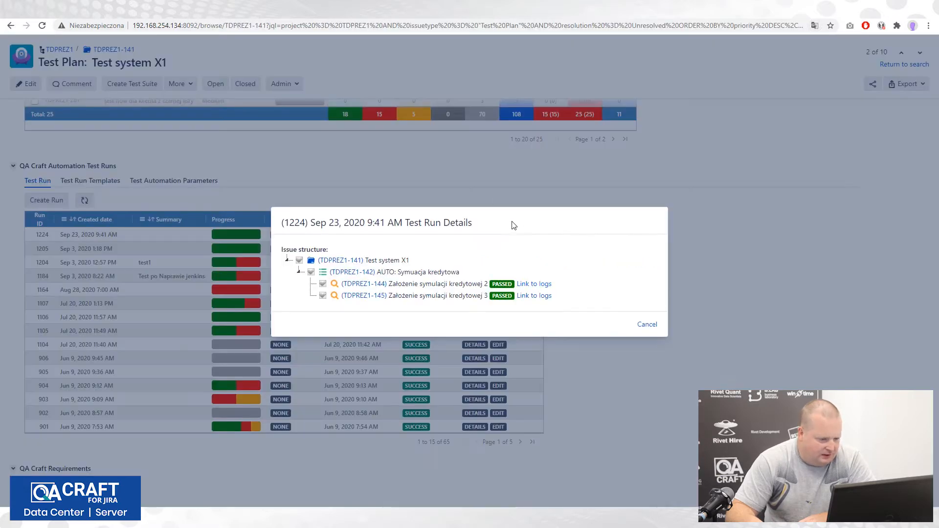
pyautogui.click(647, 325)
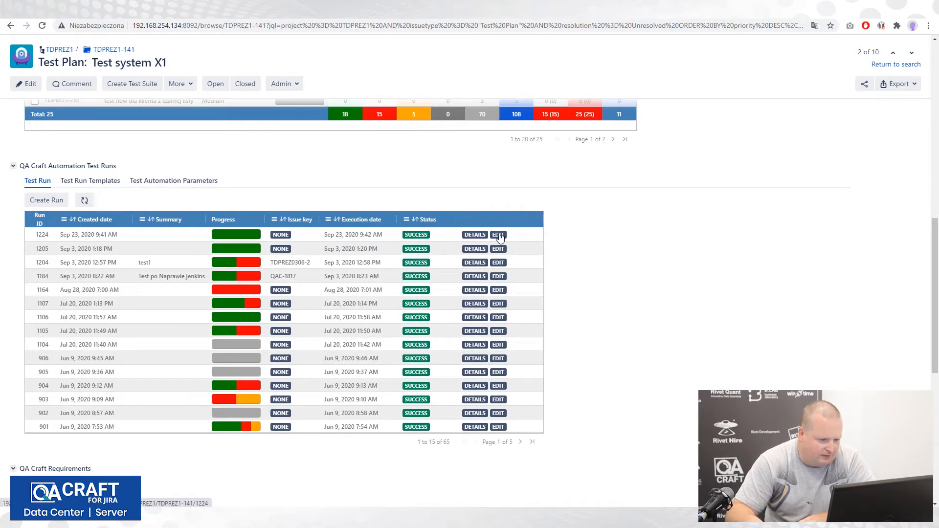
pyautogui.click(478, 235)
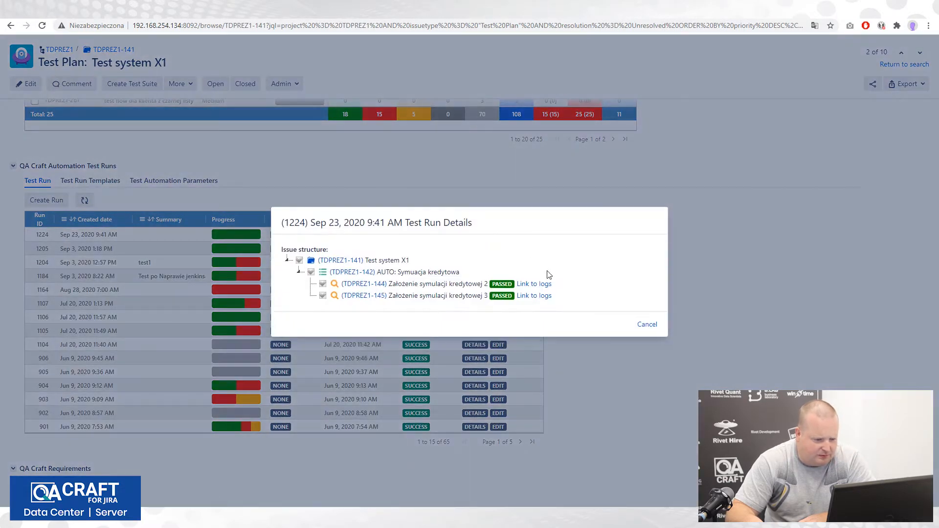
pyautogui.click(526, 285)
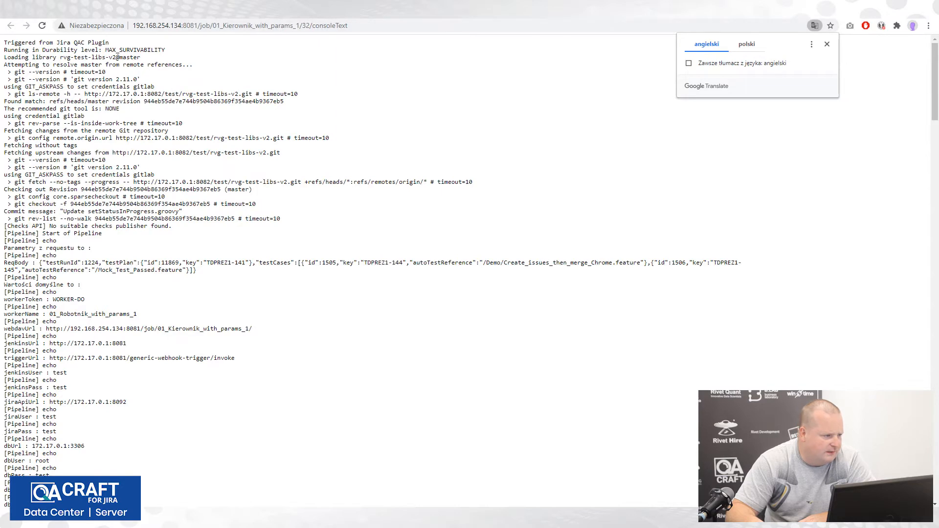
pyautogui.click(133, 14)
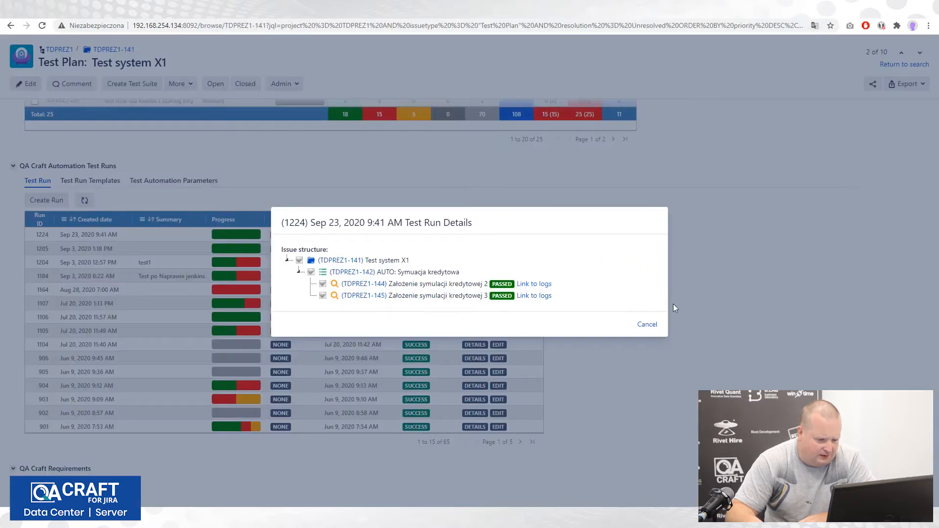
pyautogui.click(647, 324)
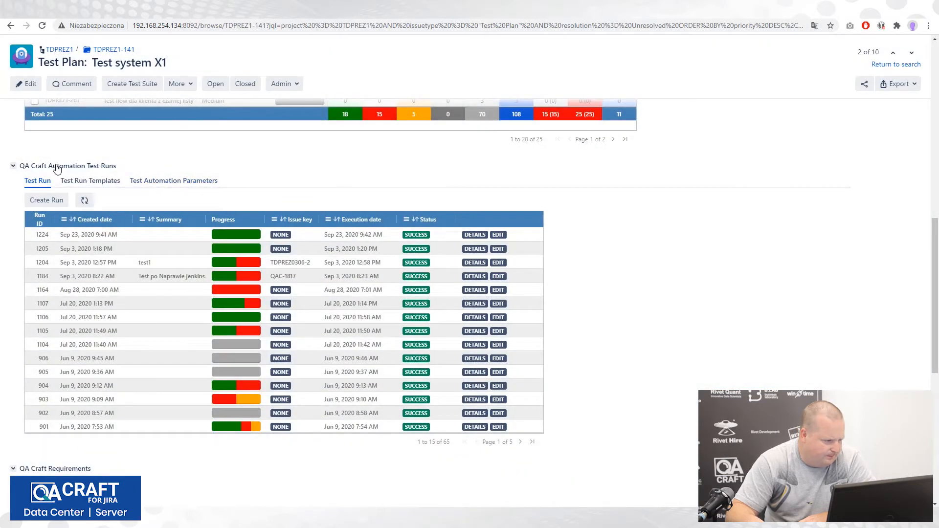
# - Review the test plan's run templates and the Test Trigger Endpoint in its automation parameters
pyautogui.click(81, 181)
pyautogui.click(42, 186)
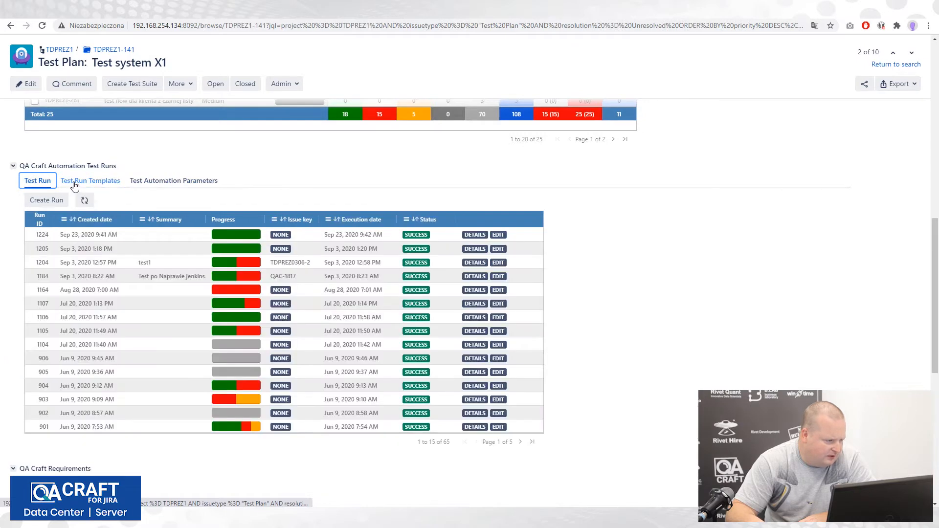
pyautogui.click(86, 183)
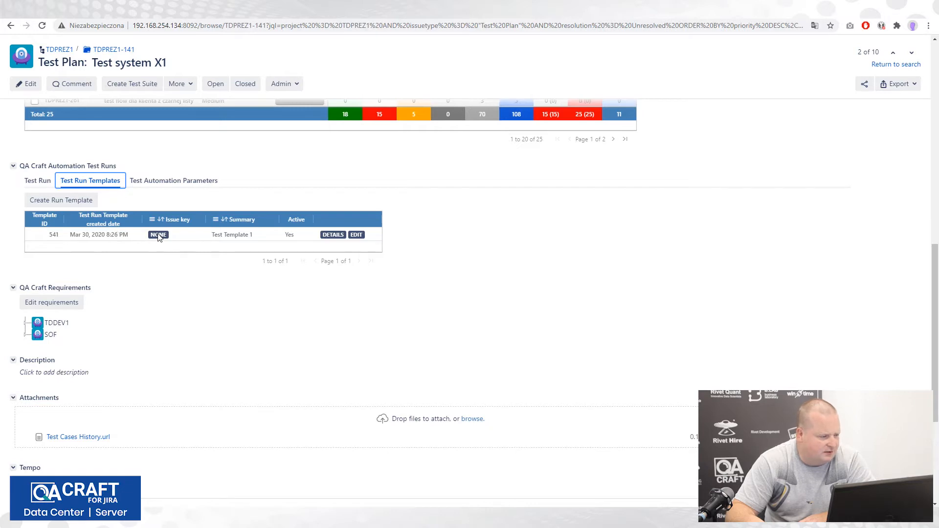
pyautogui.click(160, 182)
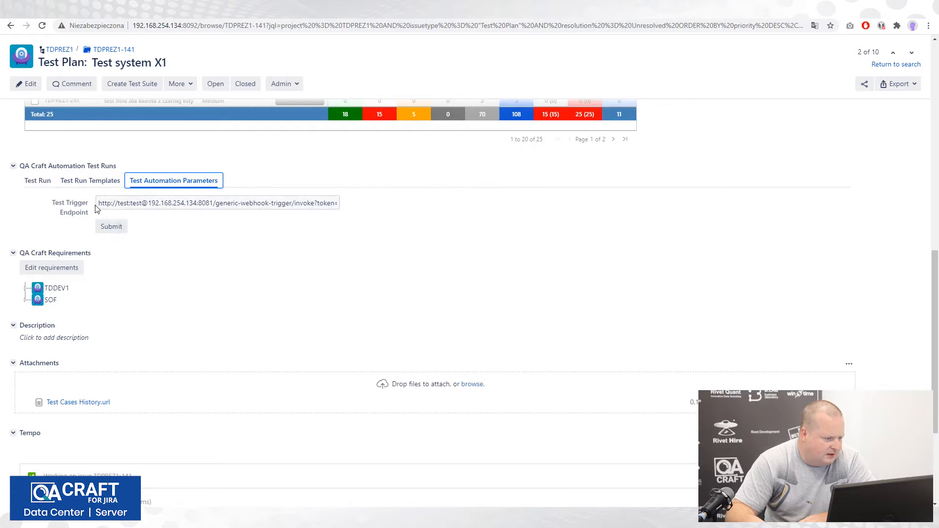
pyautogui.moveTo(98, 203); pyautogui.dragTo(362, 209)
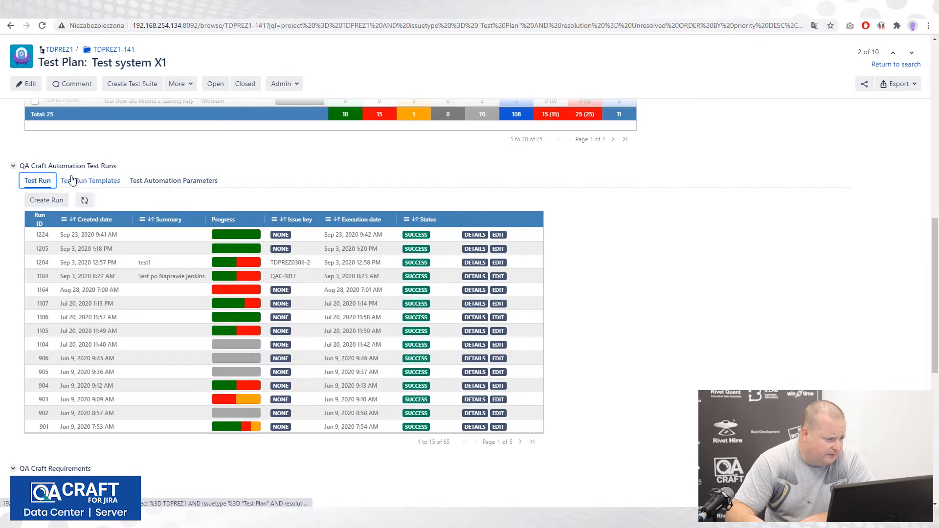
# - Start a new test run with the summary "dowolny komentarz" and leave its linked issue empty
pyautogui.click(47, 200)
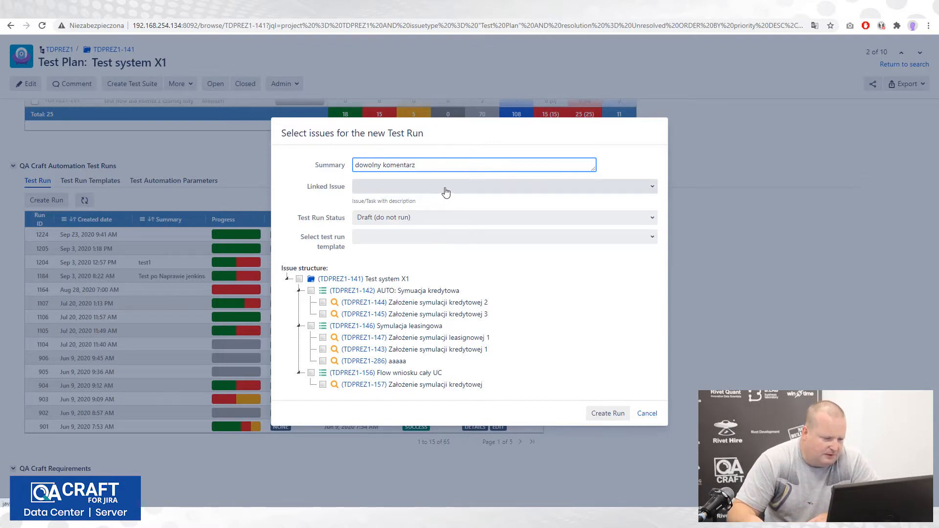
pyautogui.click(511, 192)
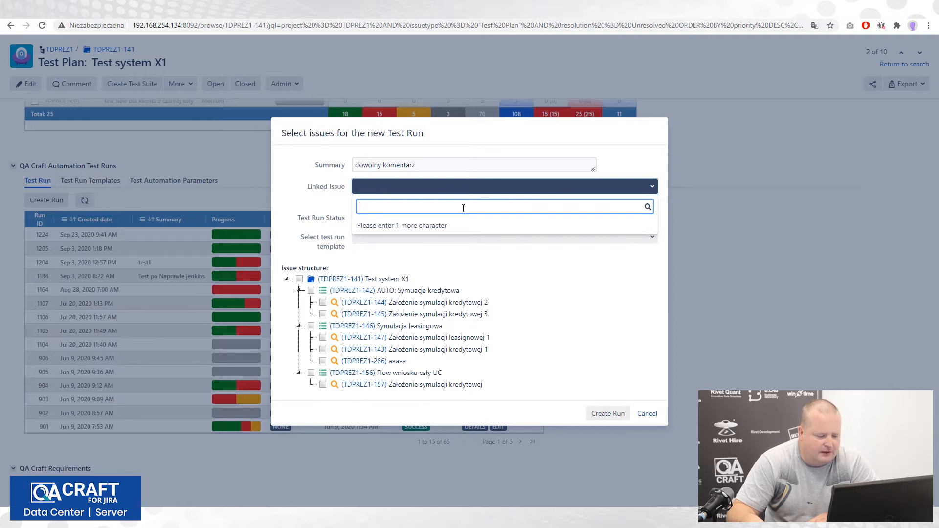
pyautogui.click(343, 203)
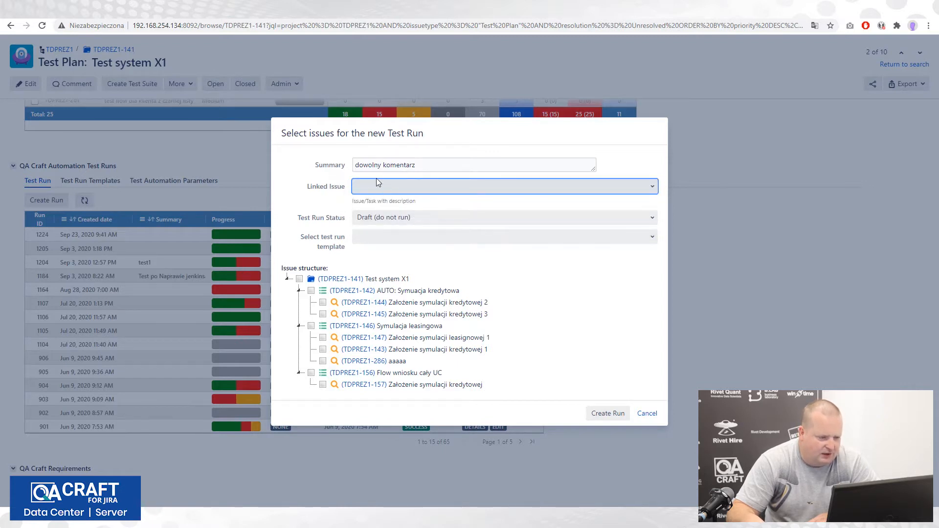
# - Try the Run now and Schedule statuses, including the run date calendar, and return the status to Draft (do not run)
pyautogui.click(458, 217)
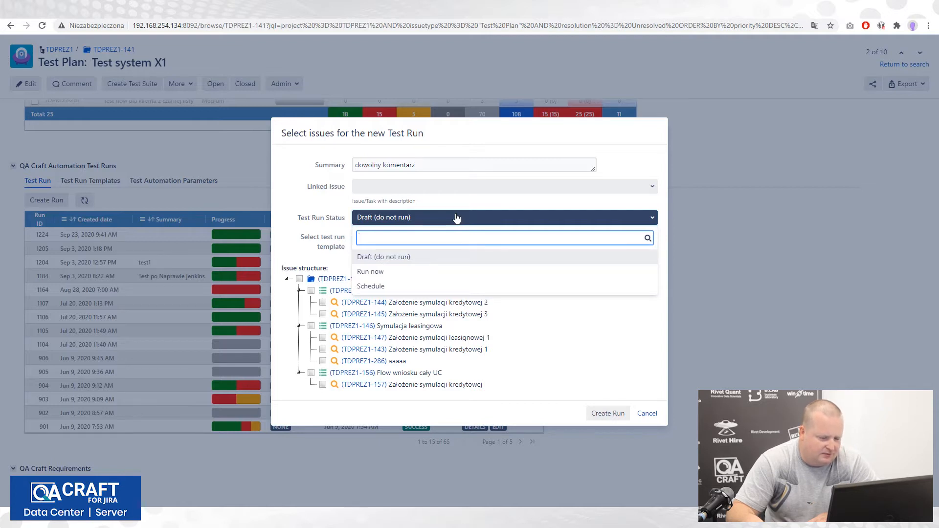
pyautogui.click(398, 271)
pyautogui.click(402, 221)
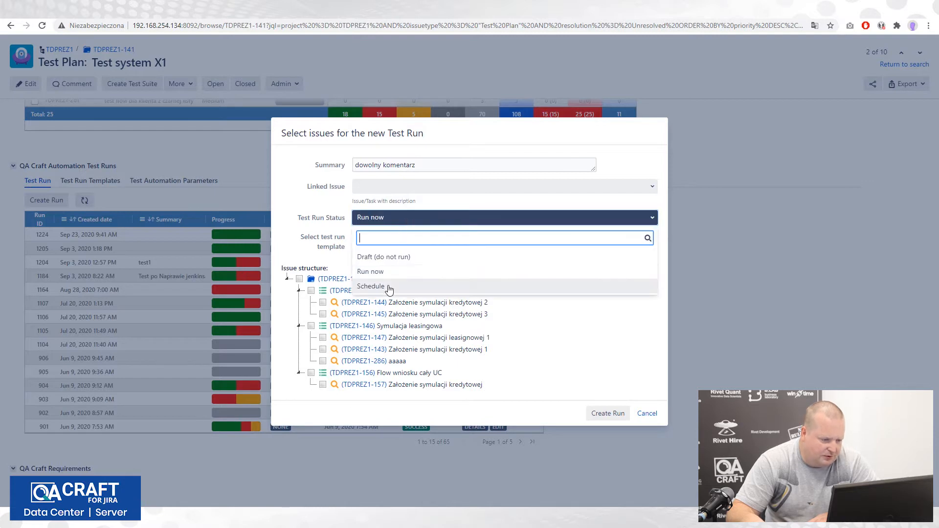
pyautogui.click(389, 286)
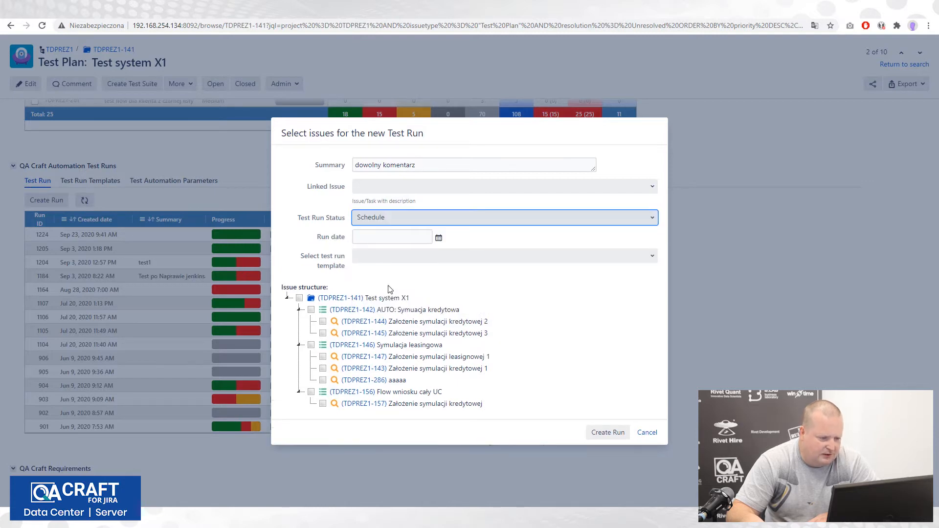
pyautogui.click(438, 237)
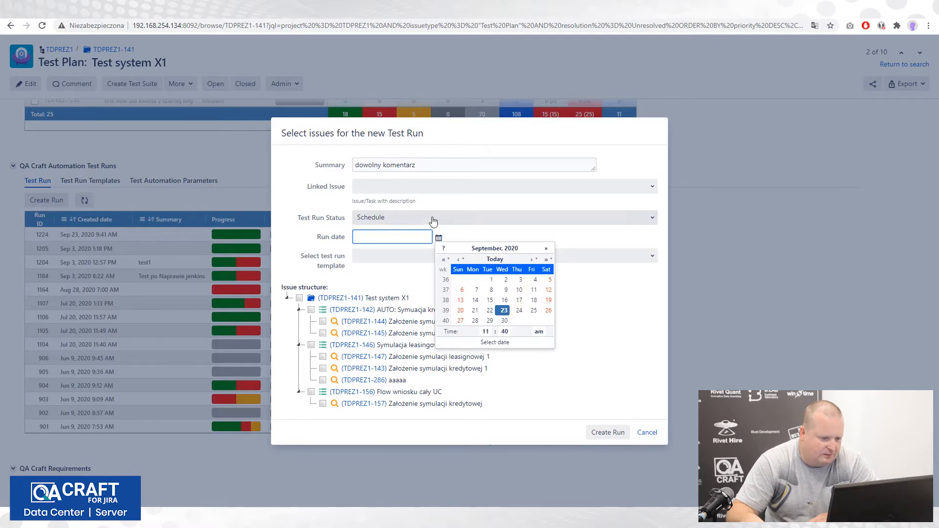
pyautogui.click(455, 218)
pyautogui.click(455, 218)
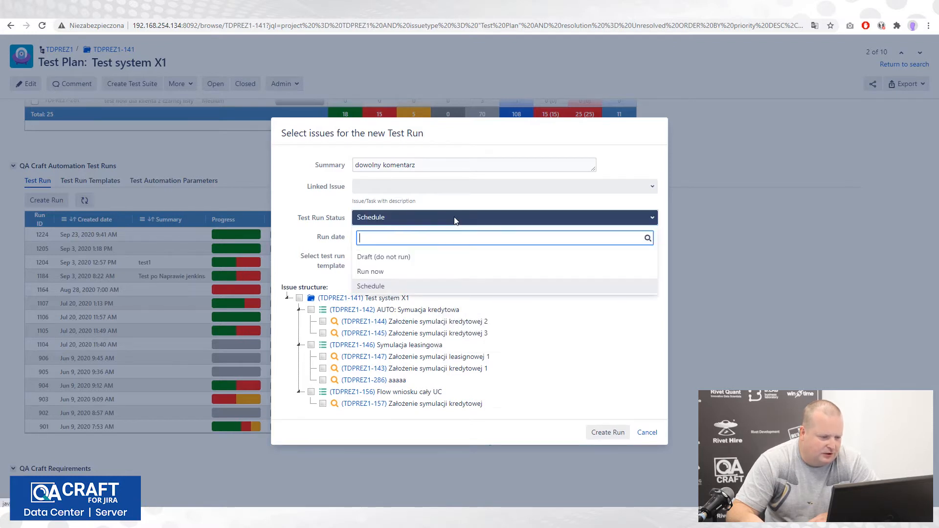
pyautogui.click(434, 259)
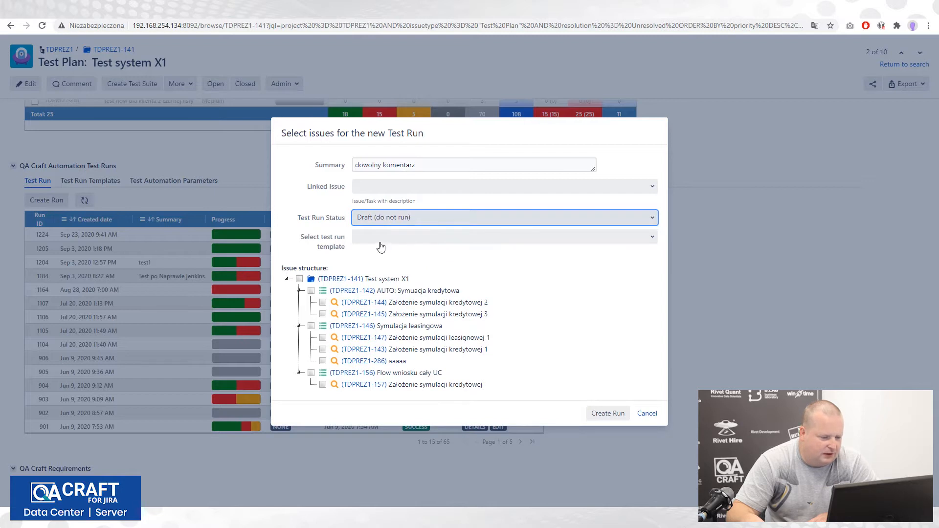
# - Include test cases TDPREZ1-144 and TDPREZ1-145 and create the test run
pyautogui.click(324, 303)
pyautogui.click(323, 313)
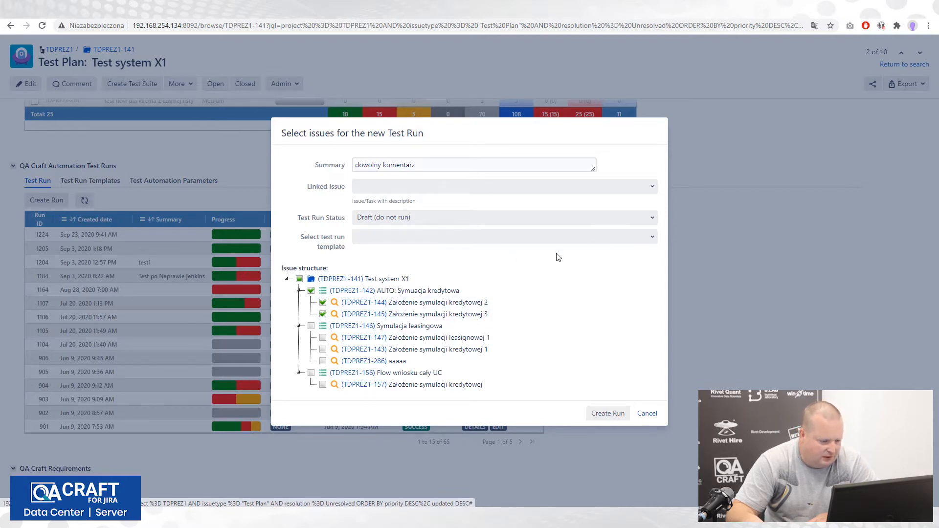
pyautogui.click(608, 415)
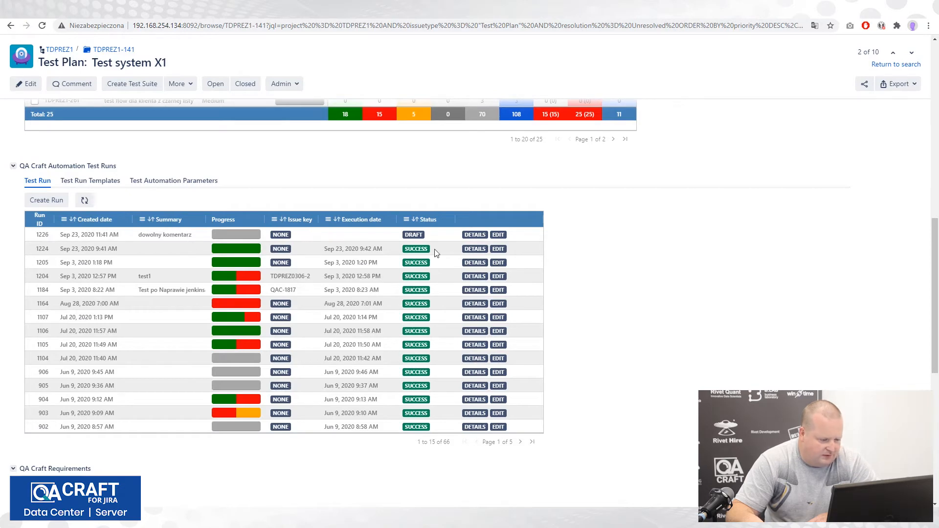
# - Open the draft run "dowolny komentarz" for editing, review its status options, and save it as a new template
pyautogui.click(498, 235)
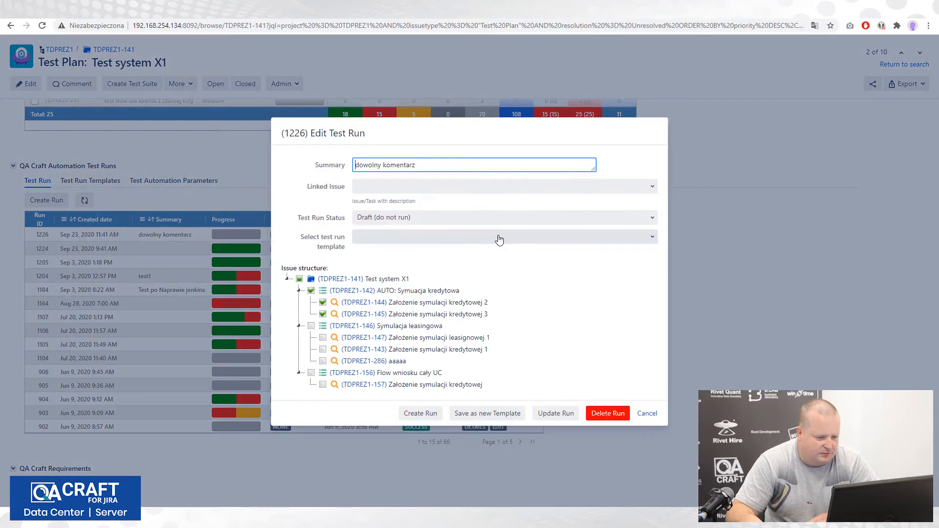
pyautogui.click(435, 218)
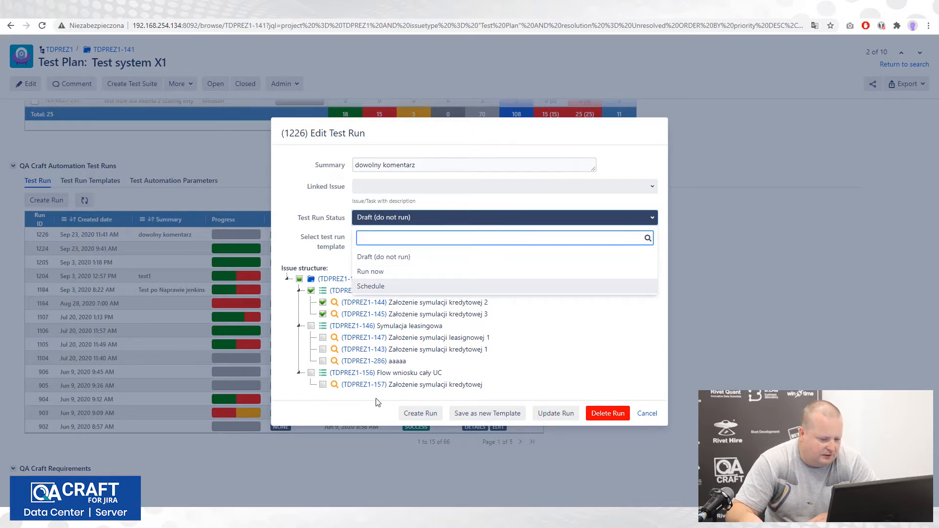
pyautogui.click(483, 418)
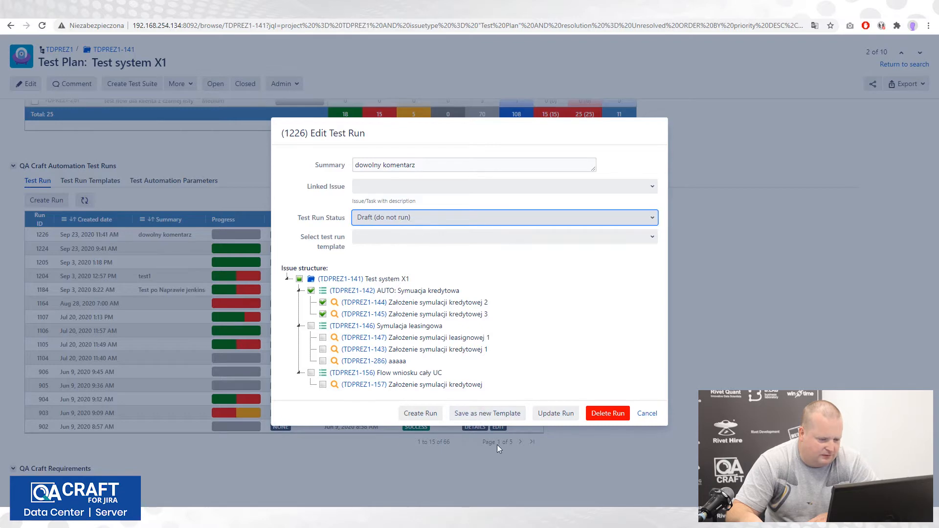
pyautogui.click(487, 415)
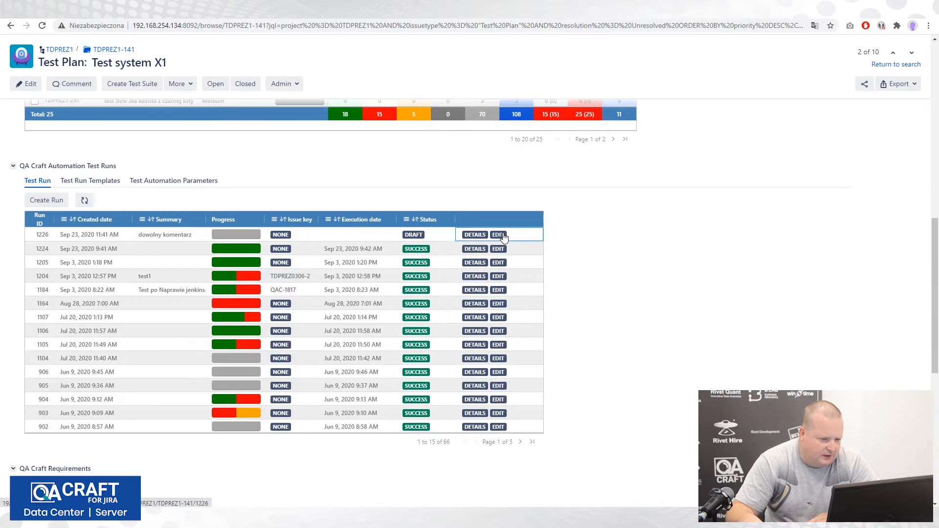
# - Open test case TDPREZ1-144 from the draft run's issue structure and set its Test Case Type to Manual
pyautogui.click(502, 236)
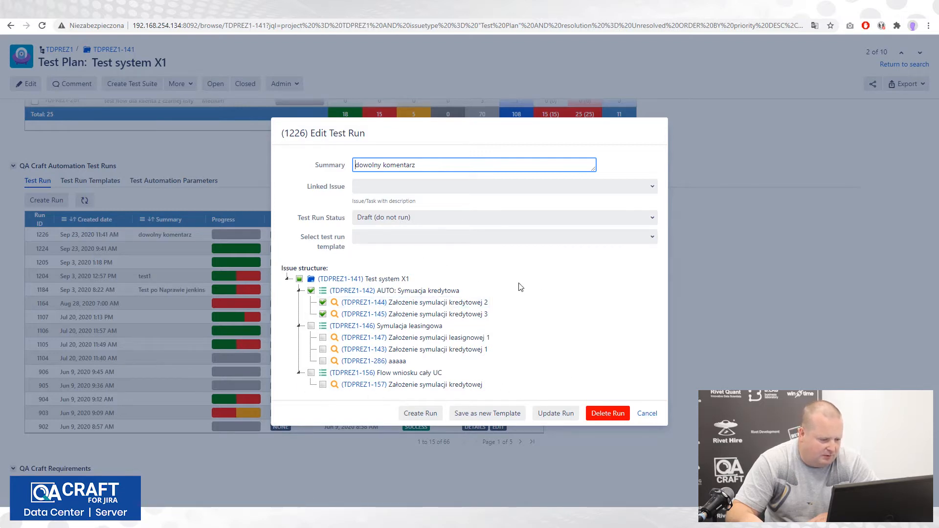
pyautogui.click(364, 302)
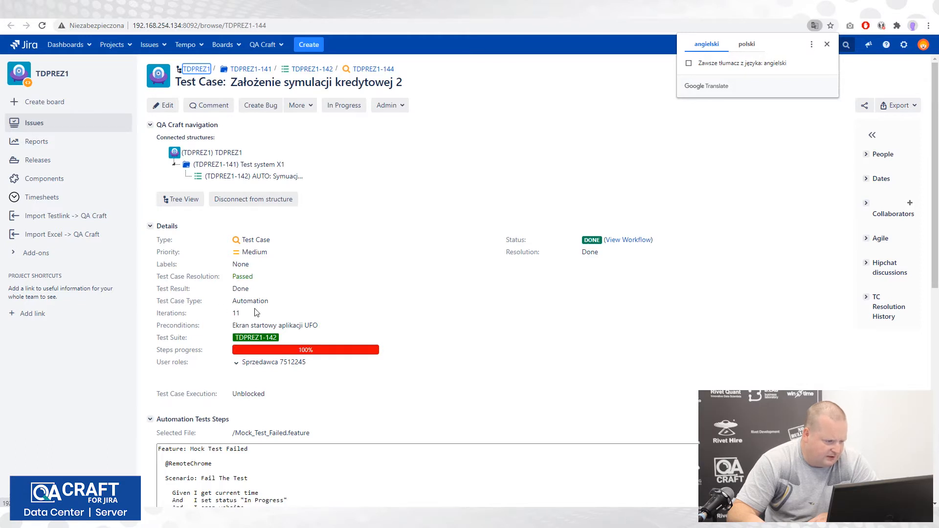
pyautogui.click(274, 301)
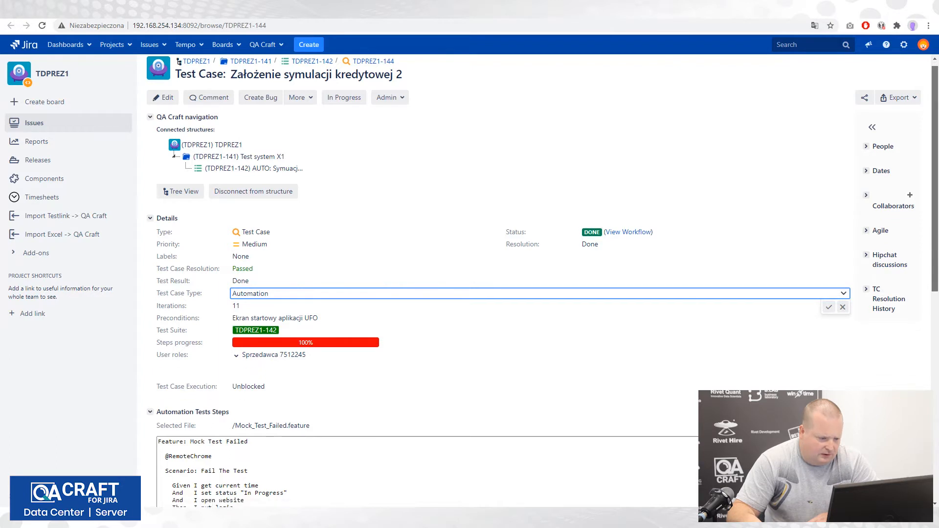
pyautogui.scroll(-3, 734, 177)
pyautogui.click(847, 167)
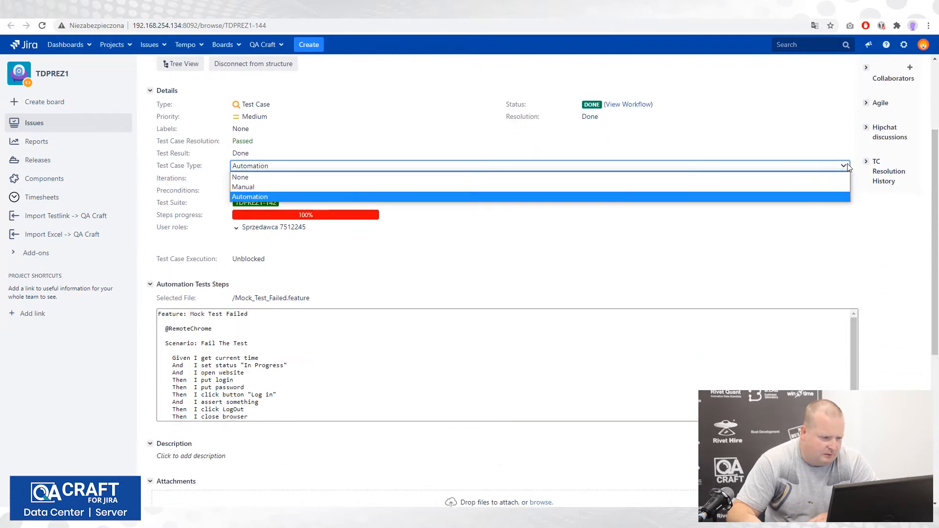
pyautogui.click(252, 188)
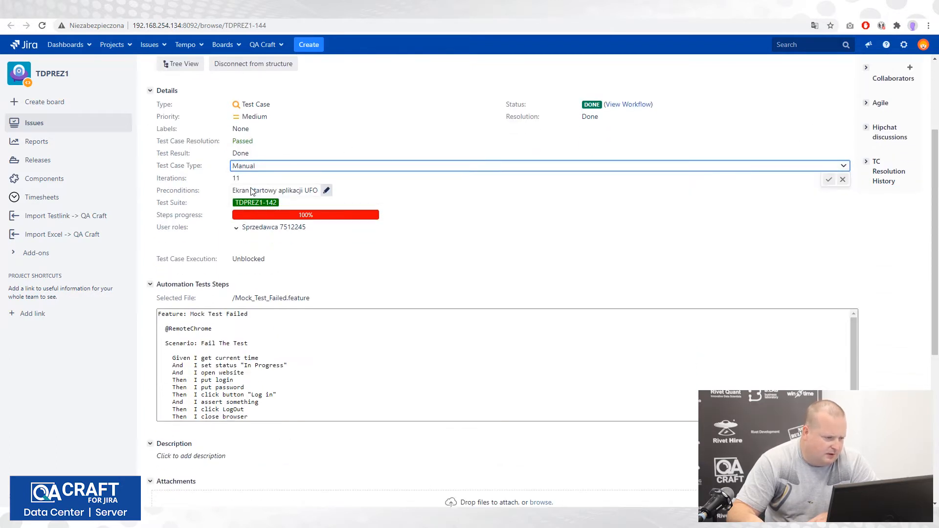
pyautogui.click(828, 181)
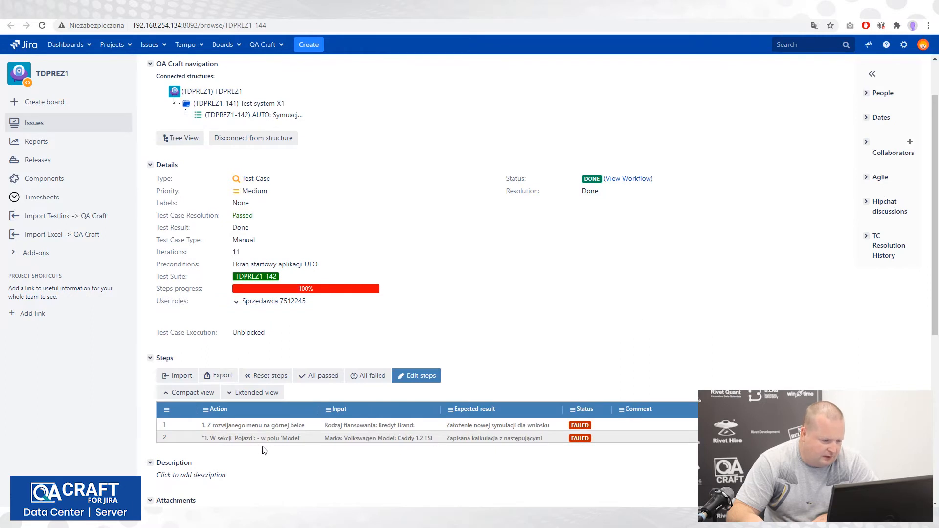
# - Change the Test Case Type of TDPREZ1-144 to Automation
pyautogui.scroll(-3, 243, 231)
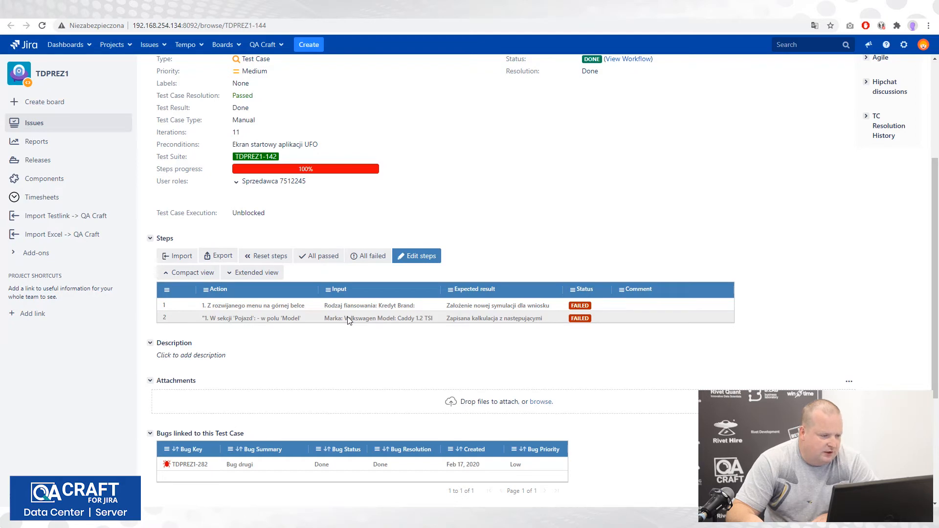
pyautogui.click(264, 122)
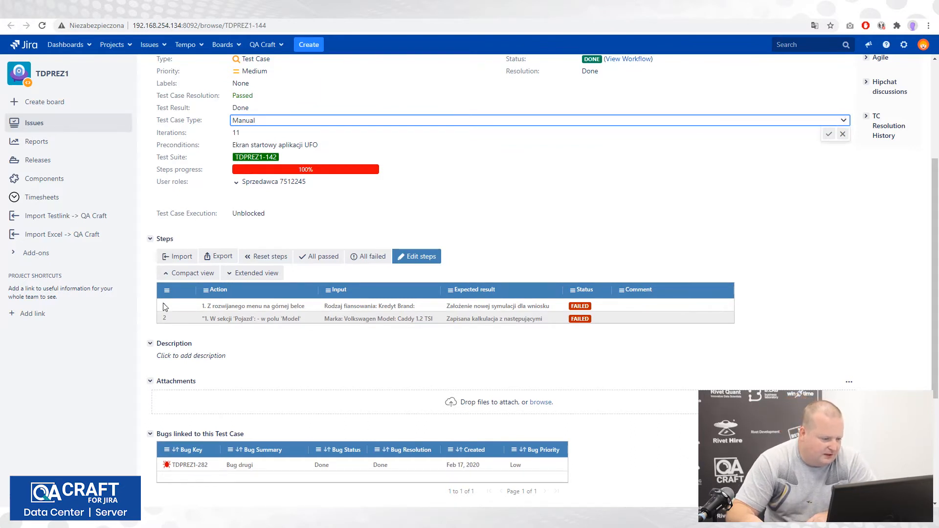
pyautogui.click(843, 120)
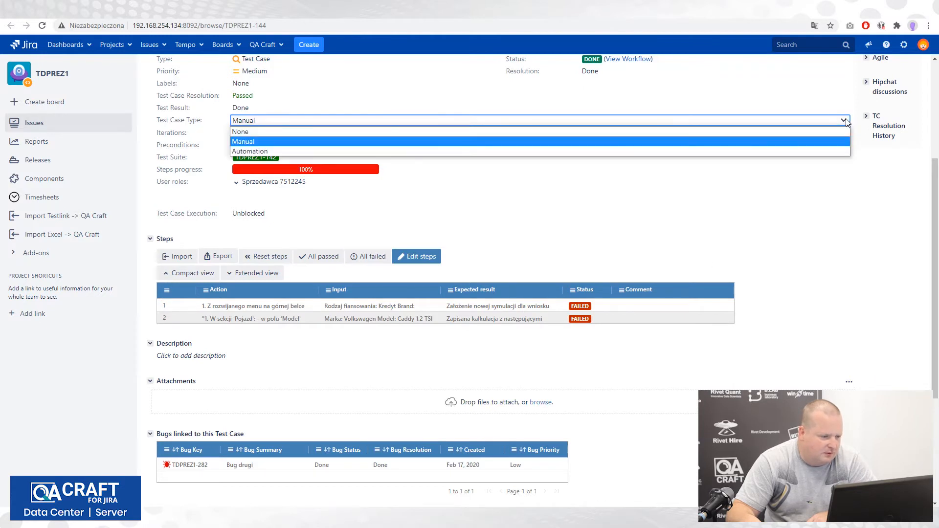
pyautogui.click(289, 150)
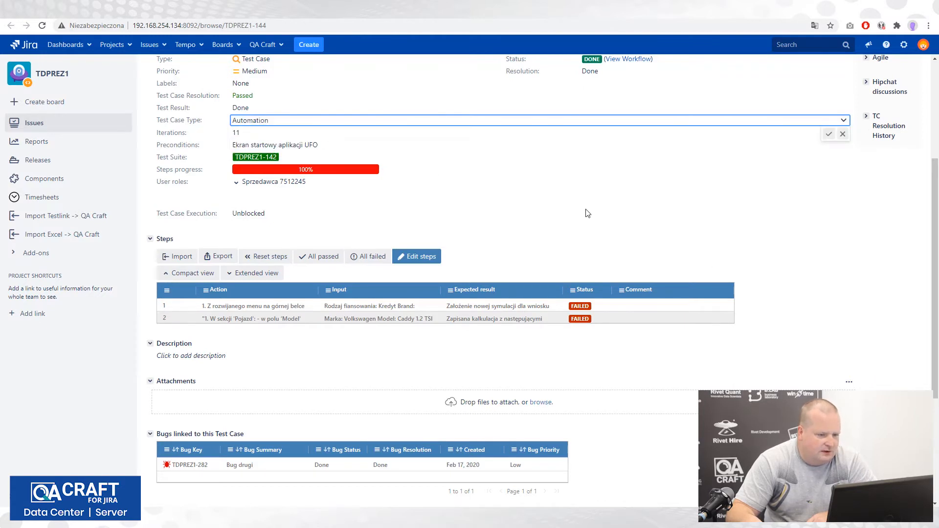
pyautogui.click(828, 134)
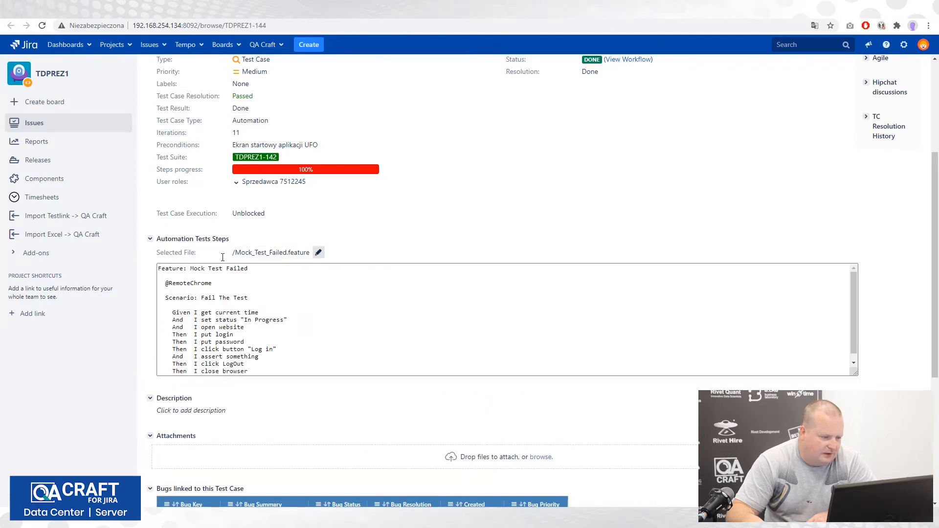
# - Select /browsers.json as the automation test steps file and look through its contents
pyautogui.click(319, 253)
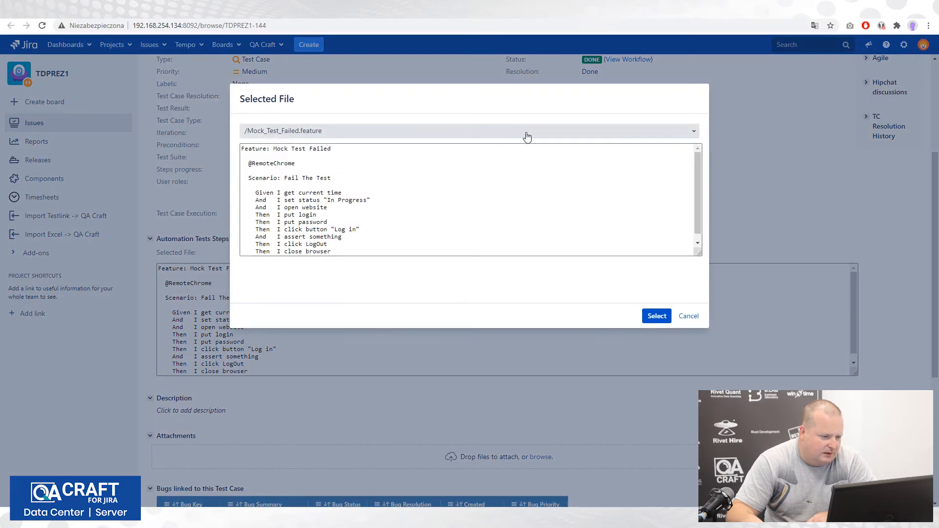
pyautogui.click(696, 132)
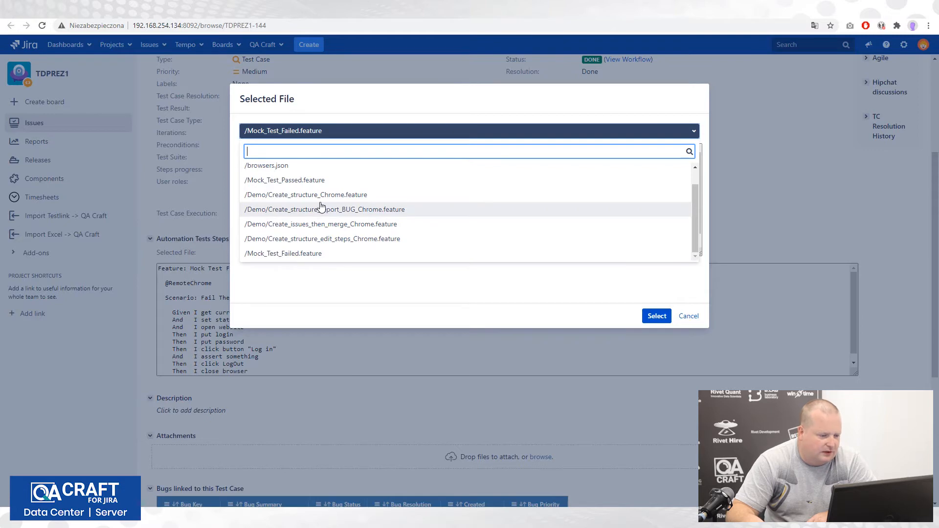
pyautogui.click(279, 170)
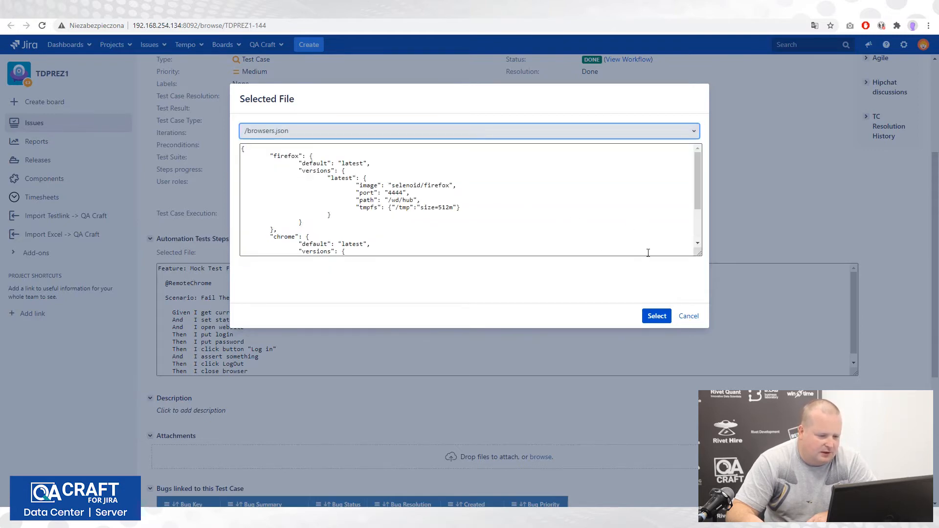
pyautogui.click(657, 316)
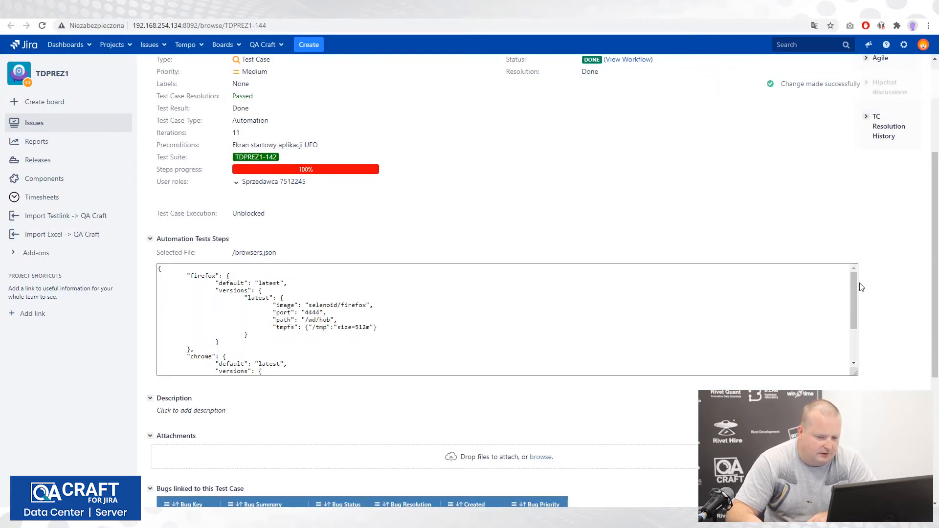
pyautogui.moveTo(855, 278); pyautogui.dragTo(850, 297)
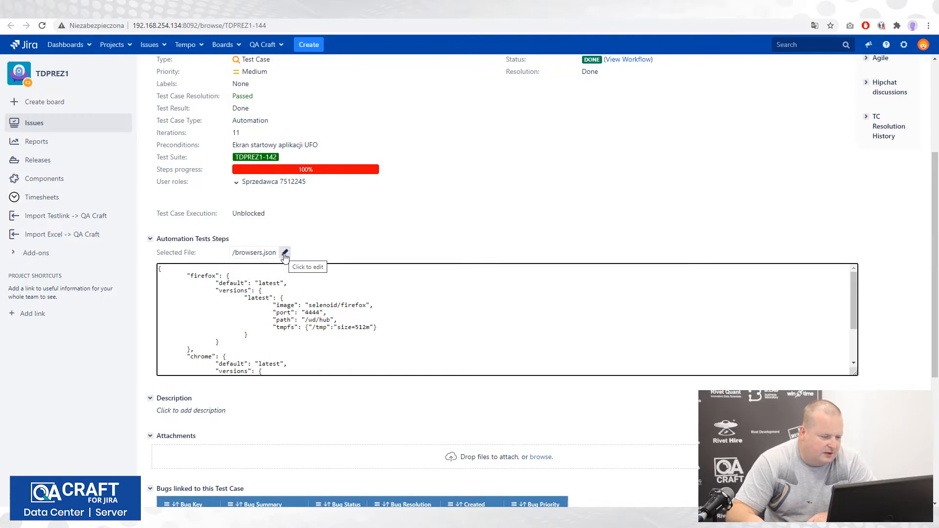
# - Replace the selected automation test steps file with /Mock_Test_Failed.feature
pyautogui.click(285, 253)
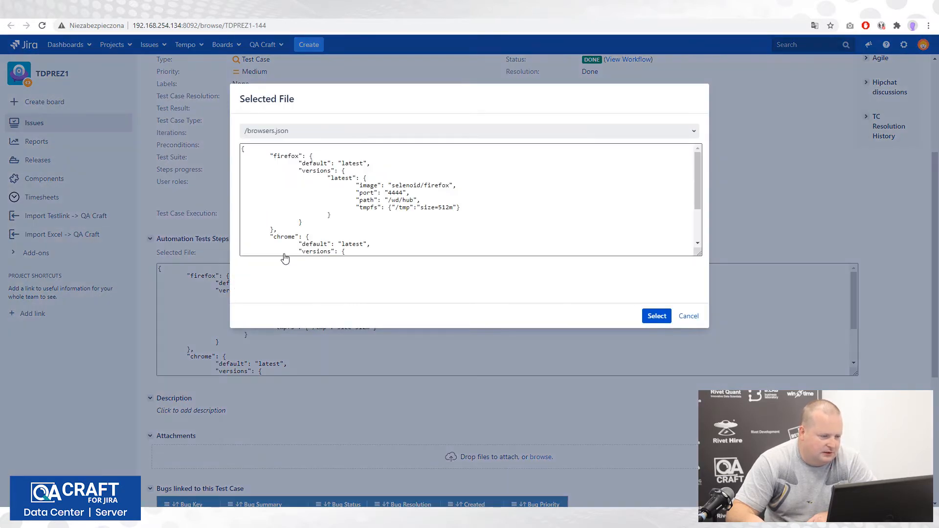
pyautogui.click(694, 132)
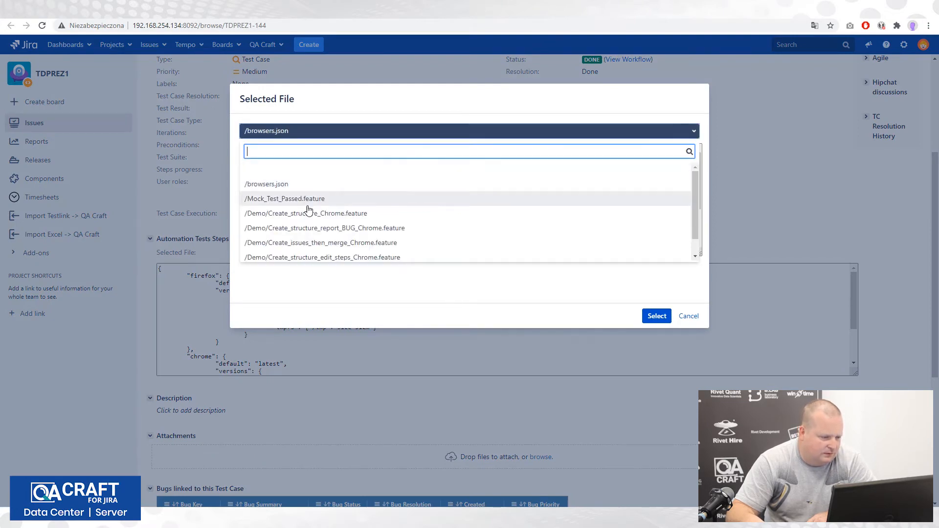
pyautogui.scroll(-1, 697, 230)
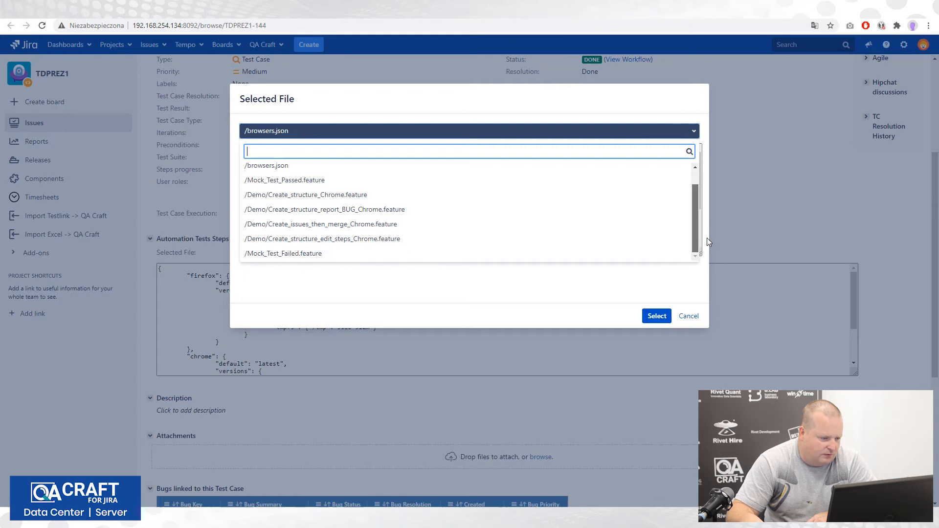
pyautogui.click(373, 252)
pyautogui.click(655, 316)
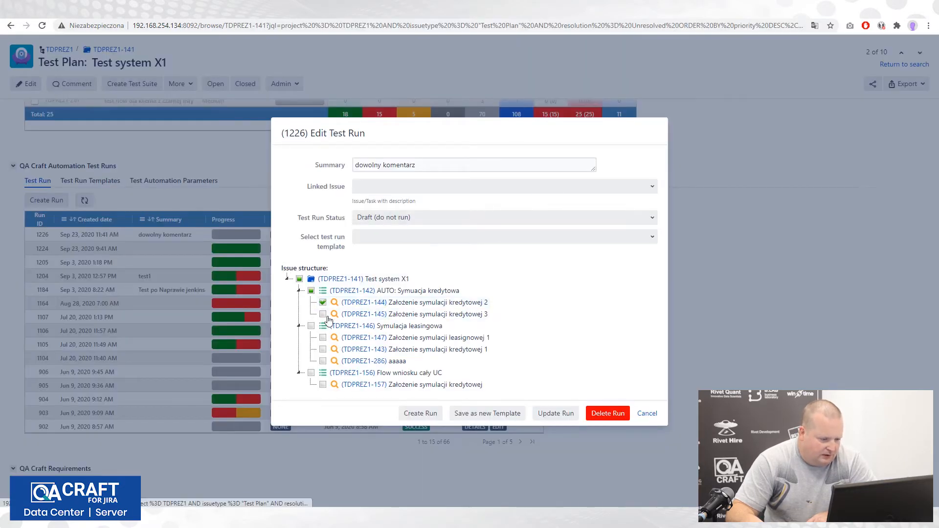
# - In the draft run "dowolny komentarz", include test case TDPREZ1-145, set the status to Run now, and update the run
pyautogui.click(323, 314)
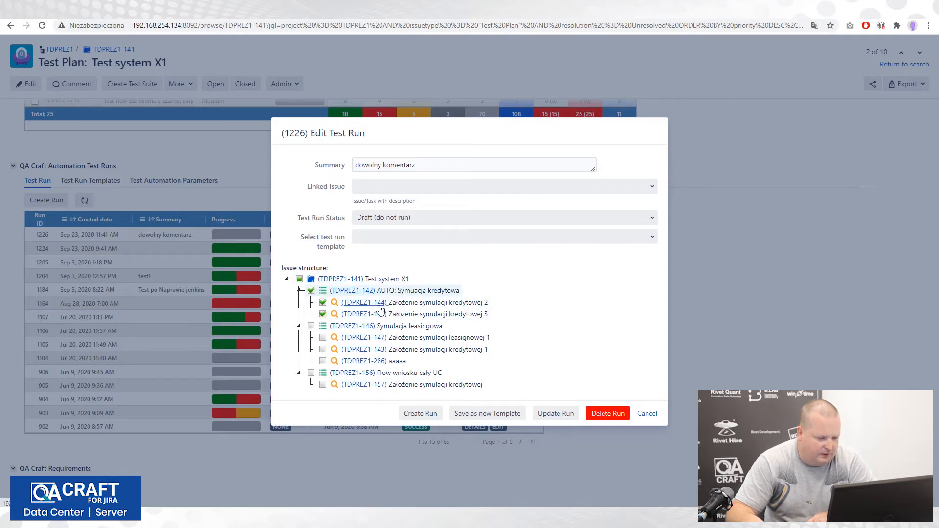
pyautogui.click(445, 218)
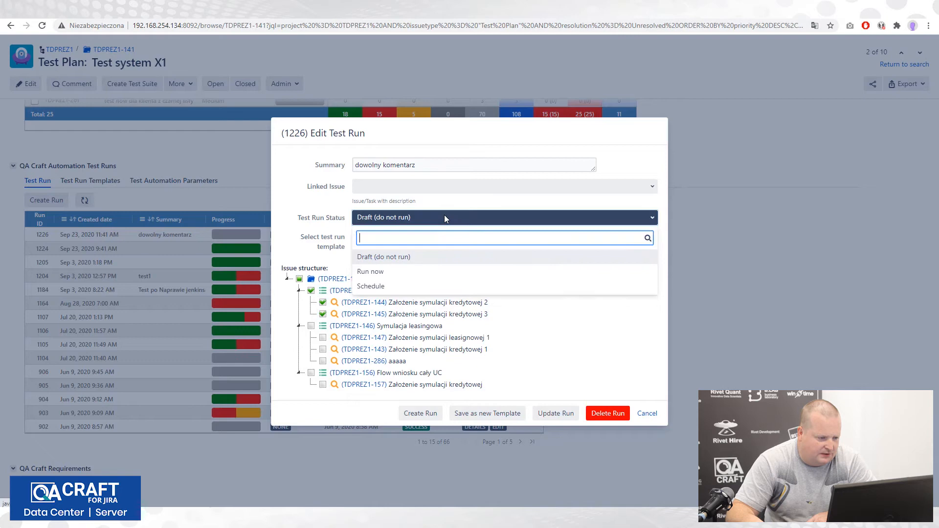
pyautogui.click(386, 271)
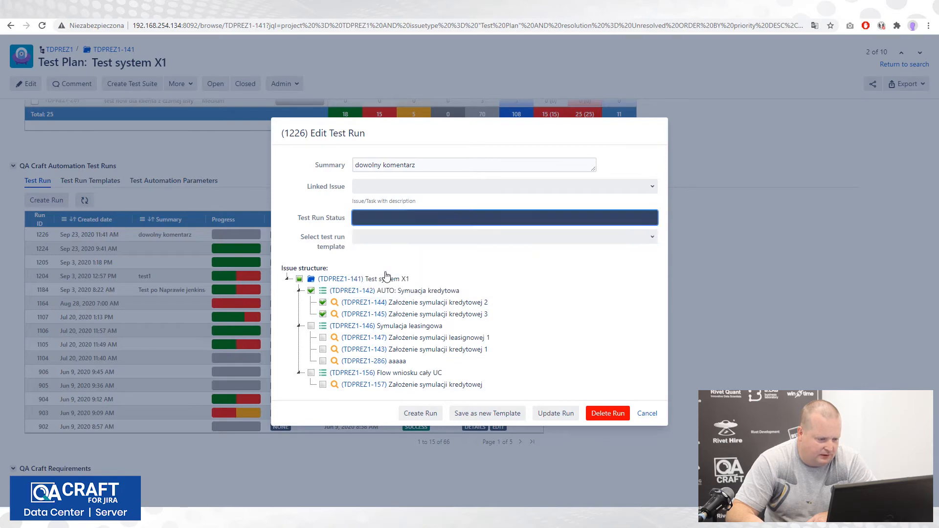
pyautogui.click(548, 414)
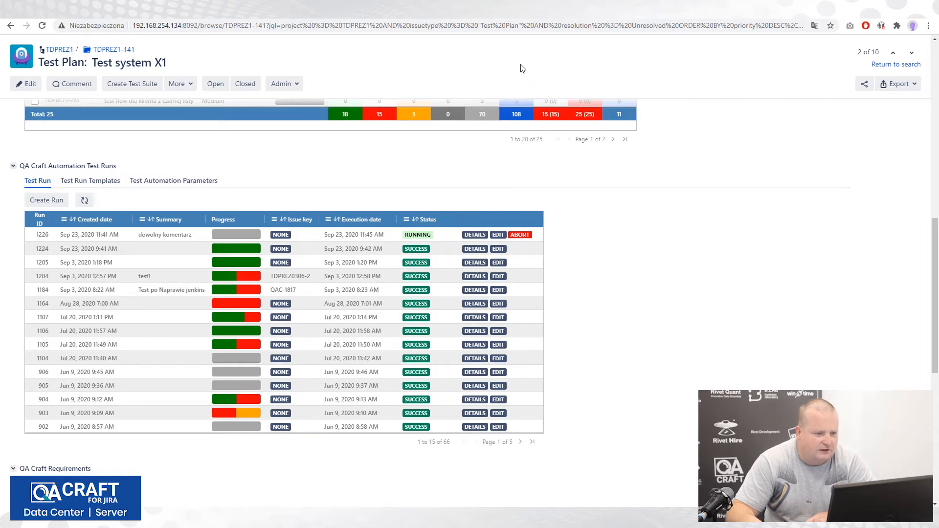
# - Monitor the run's jobs in the Jenkins DEMO view and check its test case statuses in the Jira run details
pyautogui.hotkey('ctrl', 'Tab')
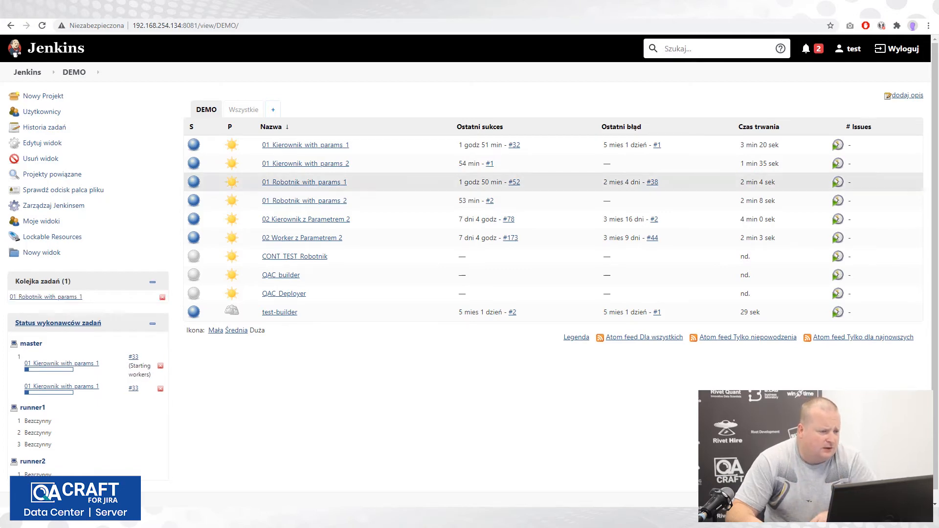
pyautogui.hotkey('ctrl', 'Tab')
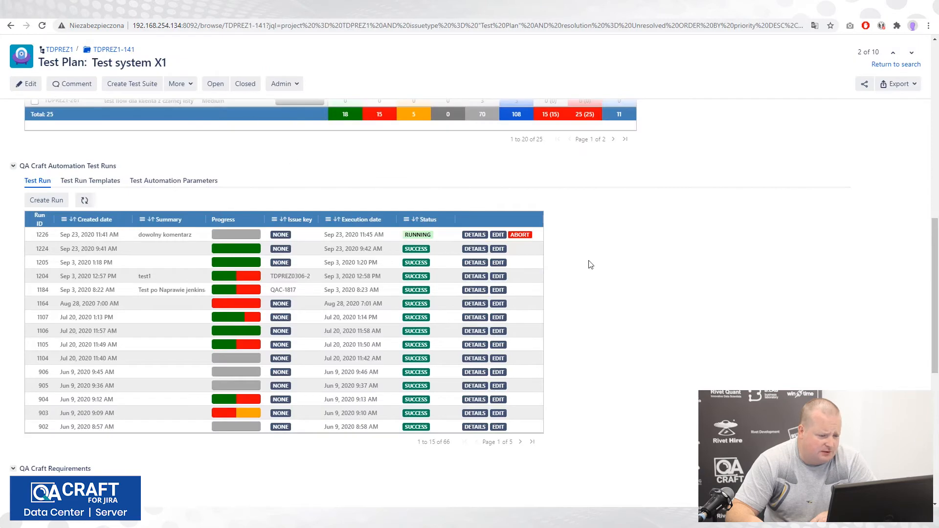
pyautogui.click(482, 236)
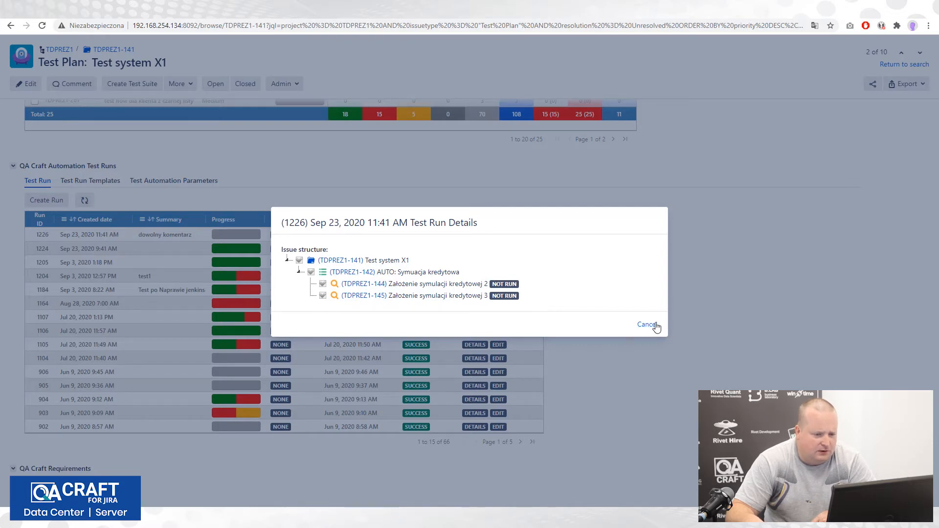
pyautogui.click(651, 325)
pyautogui.click(582, 9)
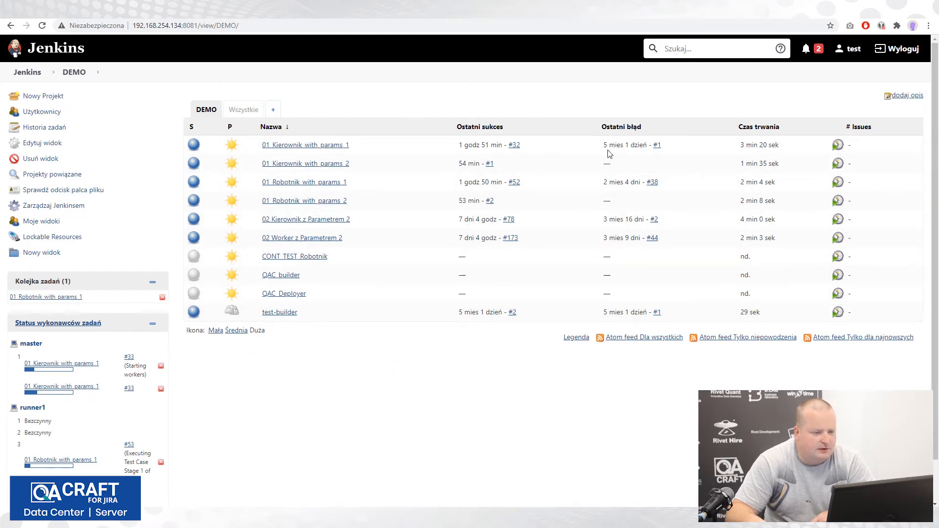
pyautogui.click(635, 10)
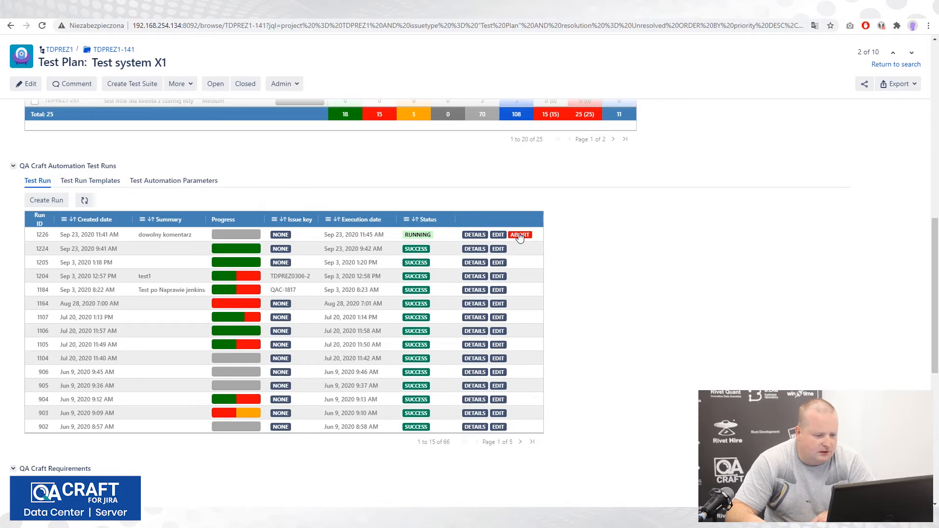
# - Review the test case results in the details of run "dowolny komentarz" and refresh the test run list
pyautogui.click(478, 238)
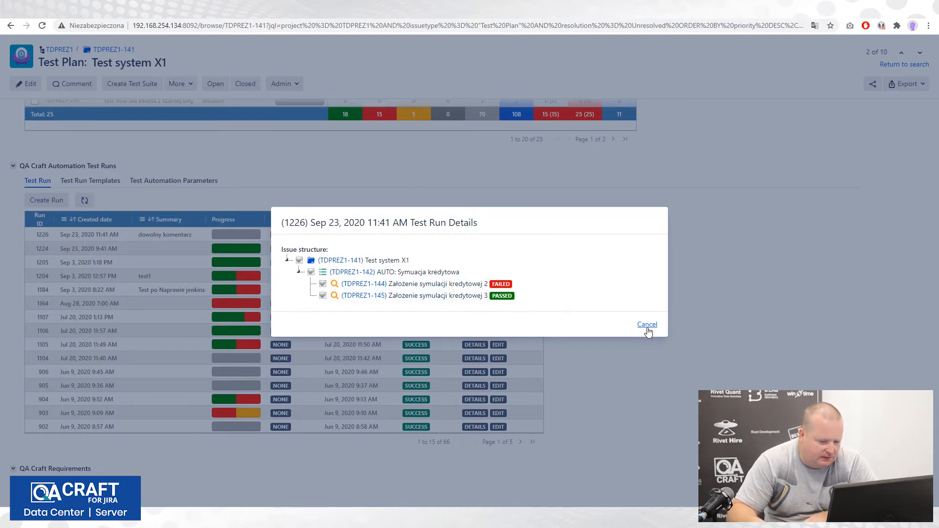
pyautogui.click(646, 324)
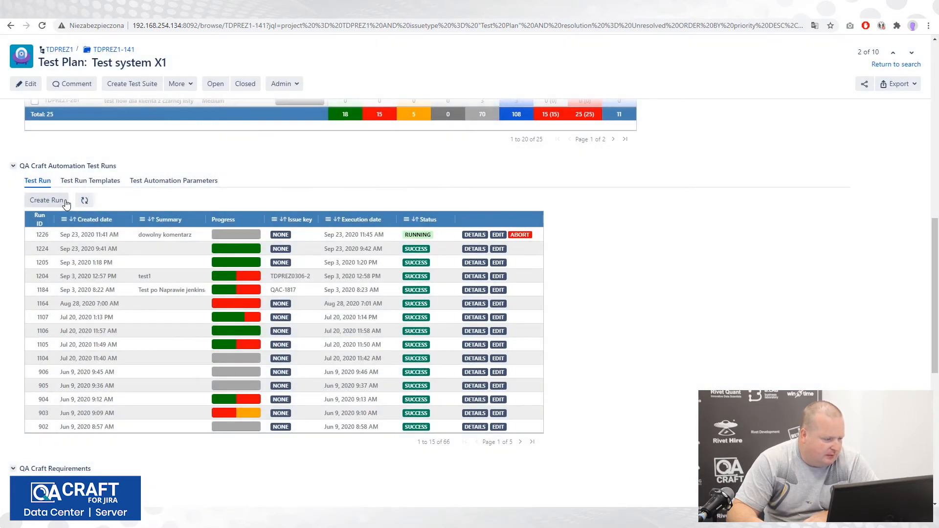
pyautogui.click(85, 202)
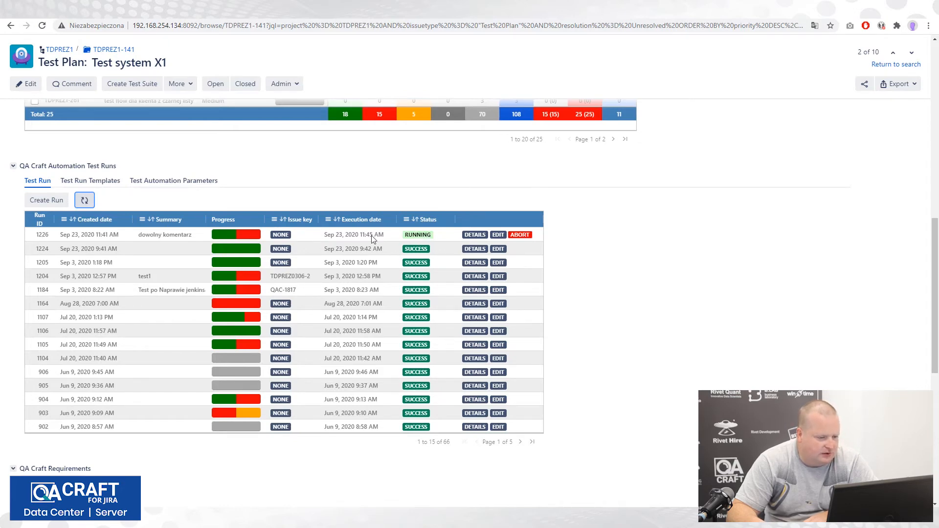
# - View the Jenkins logs for TDPREZ1-144 and TDPREZ1-145 from the run's details, closing each log and the details
pyautogui.click(472, 235)
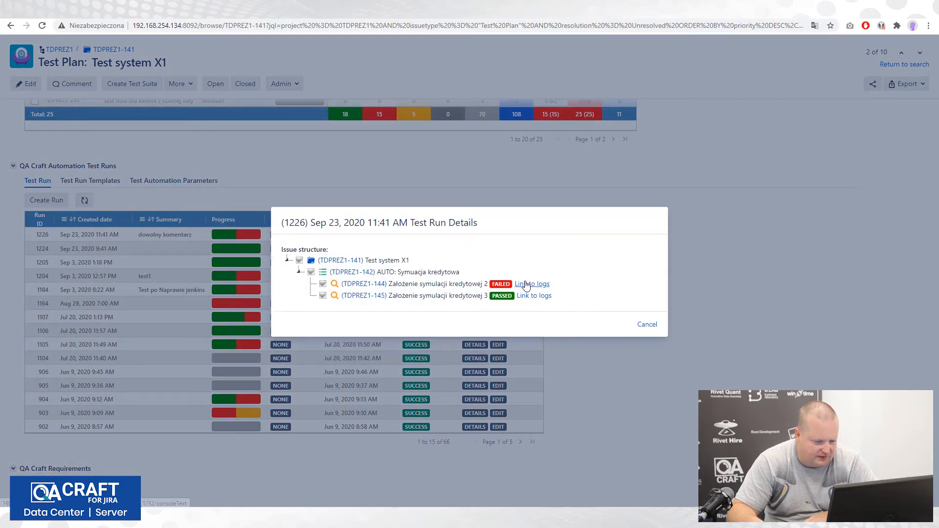
pyautogui.click(551, 284)
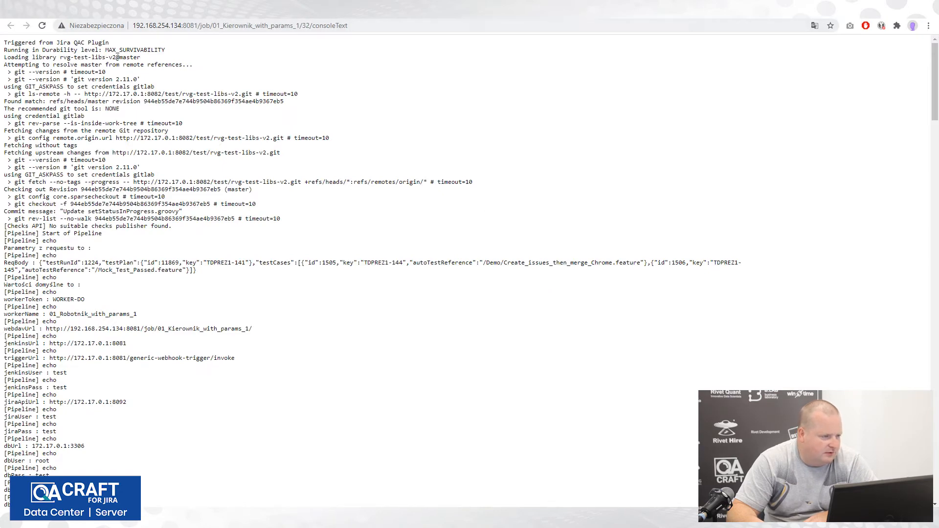
pyautogui.hotkey('ctrl', 'w')
pyautogui.click(529, 297)
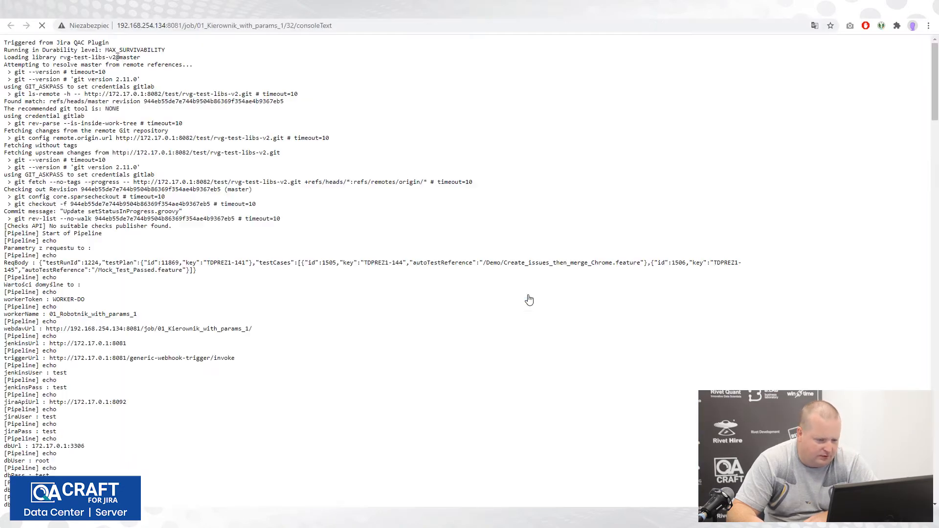
pyautogui.hotkey('ctrl', 'w')
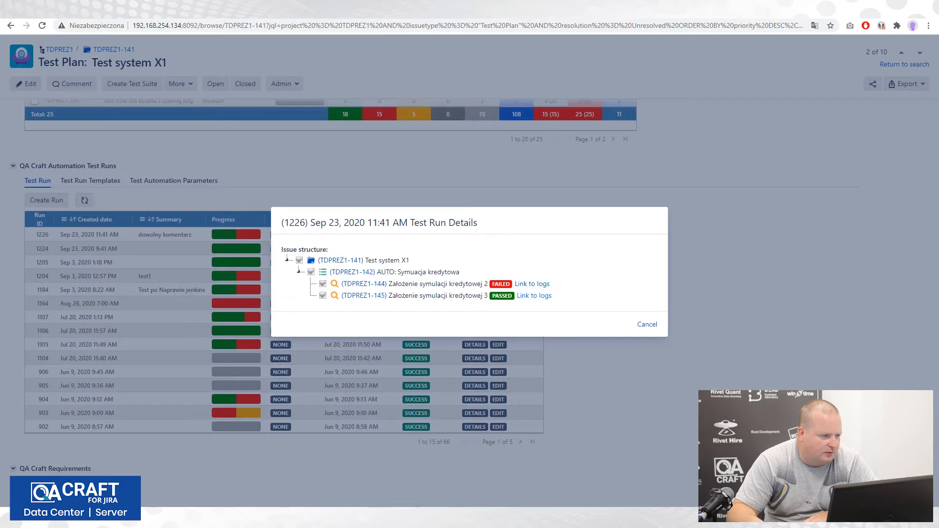
pyautogui.click(647, 325)
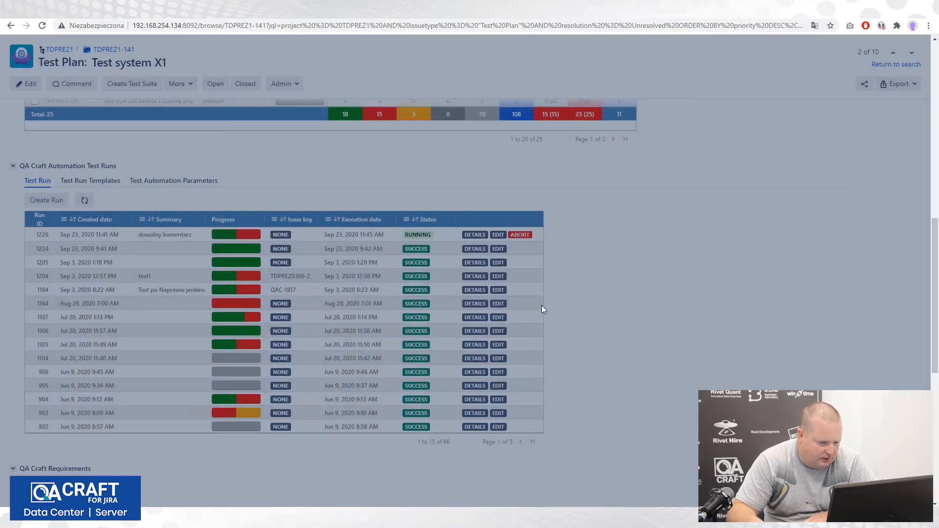
# - Refresh the test run list again and recheck the final details of run "dowolny komentarz"
pyautogui.click(86, 200)
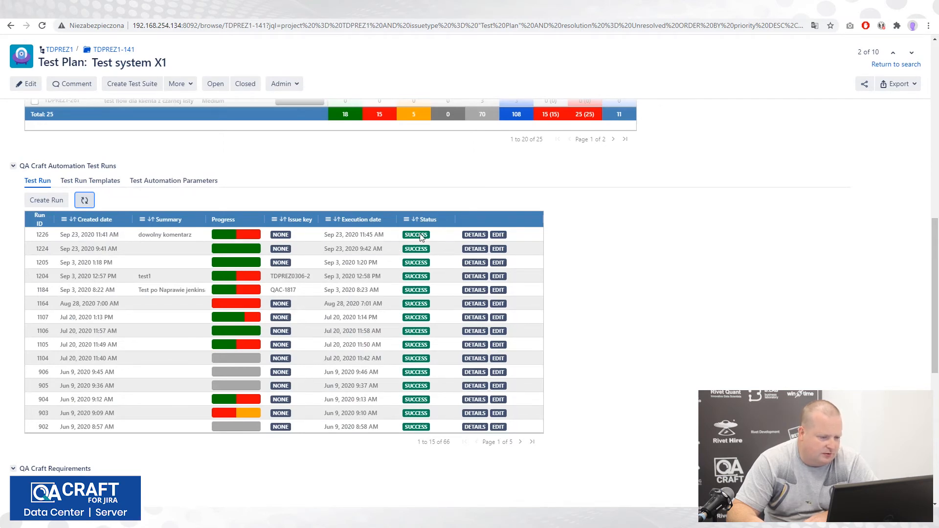
pyautogui.click(482, 236)
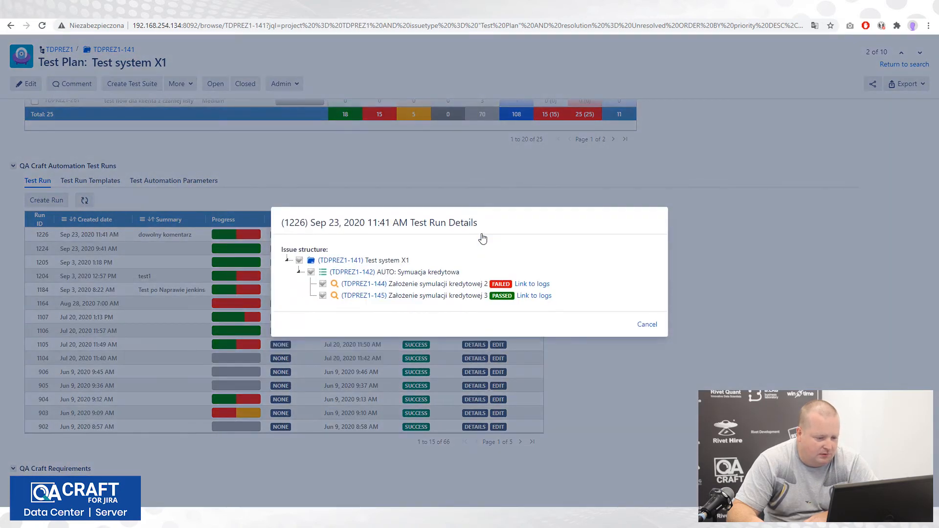
pyautogui.click(646, 324)
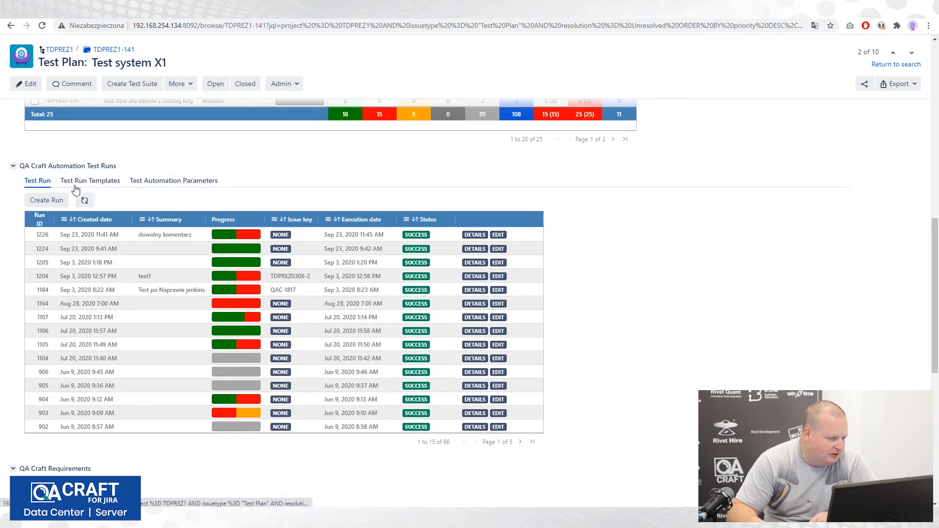
# - Create an active test run template "my template" containing the suite TDPREZ1-142 with its two test cases
pyautogui.click(105, 182)
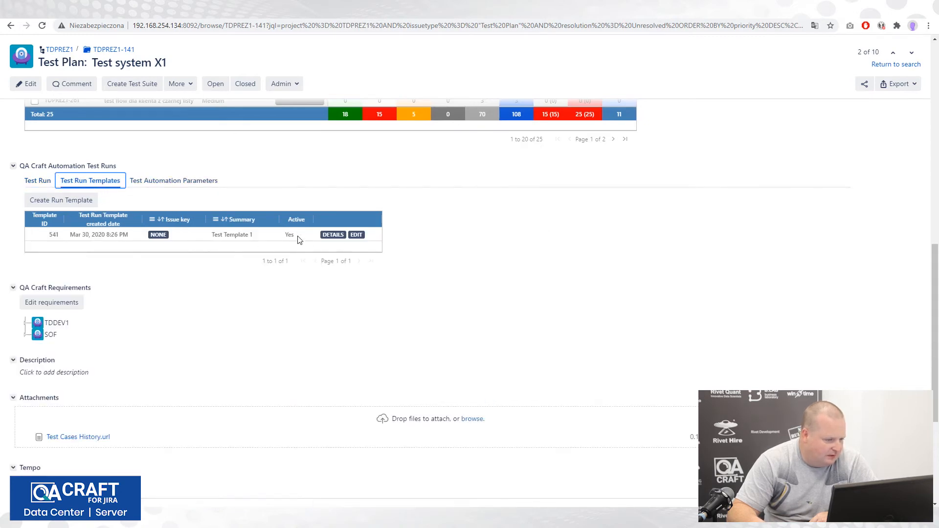
pyautogui.click(60, 200)
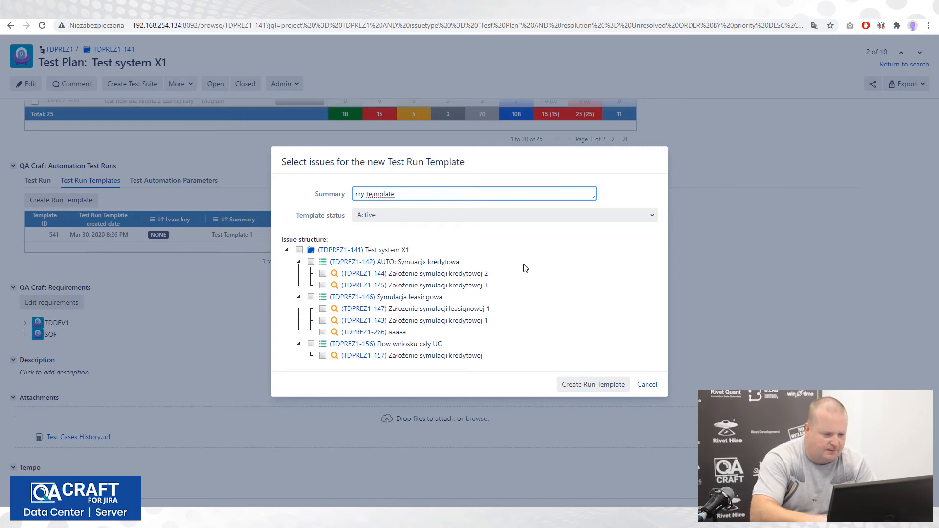
pyautogui.press('BackSpace')
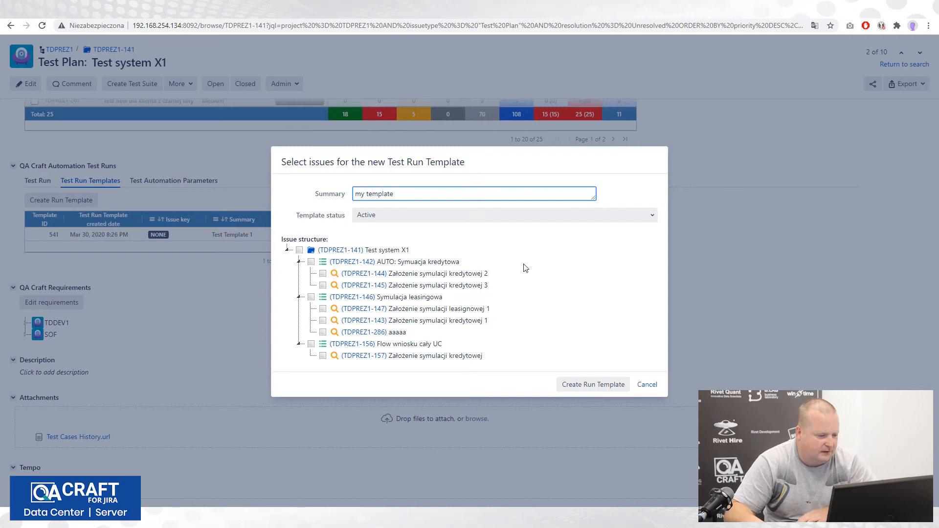
pyautogui.click(311, 262)
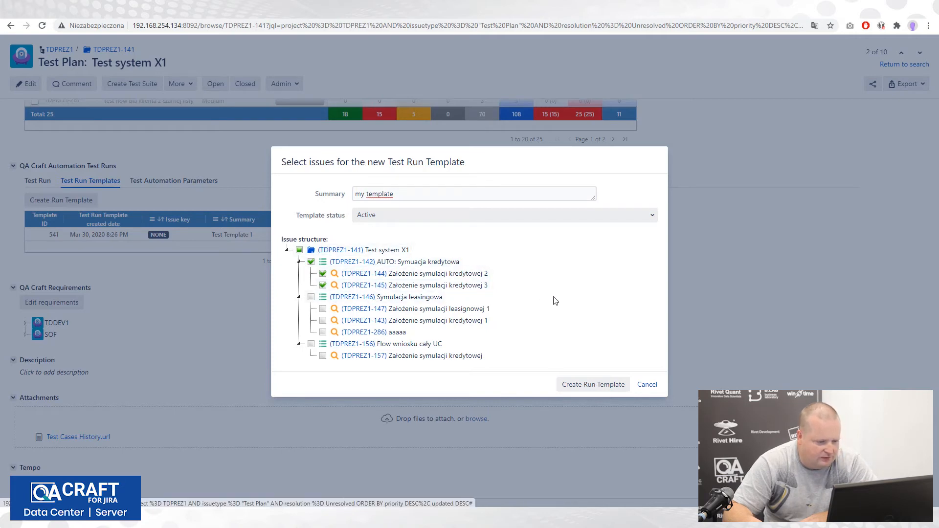
pyautogui.click(606, 387)
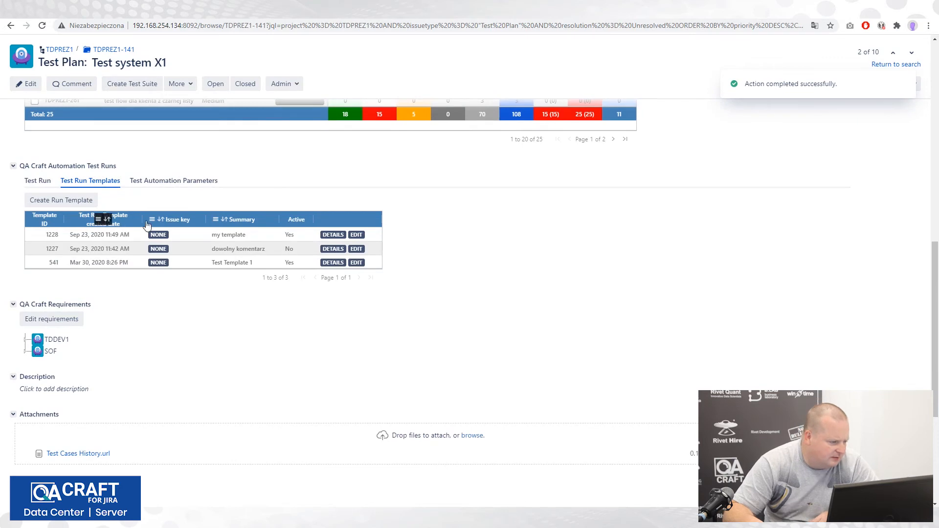
# - Start a new test run with summary "my test", linked issue QAC-1797 and status Run now
pyautogui.click(36, 180)
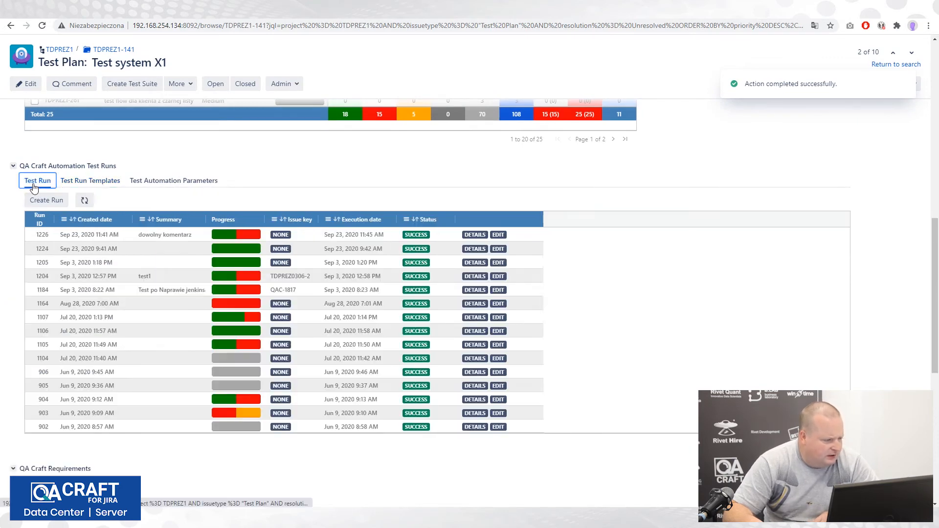
pyautogui.click(45, 202)
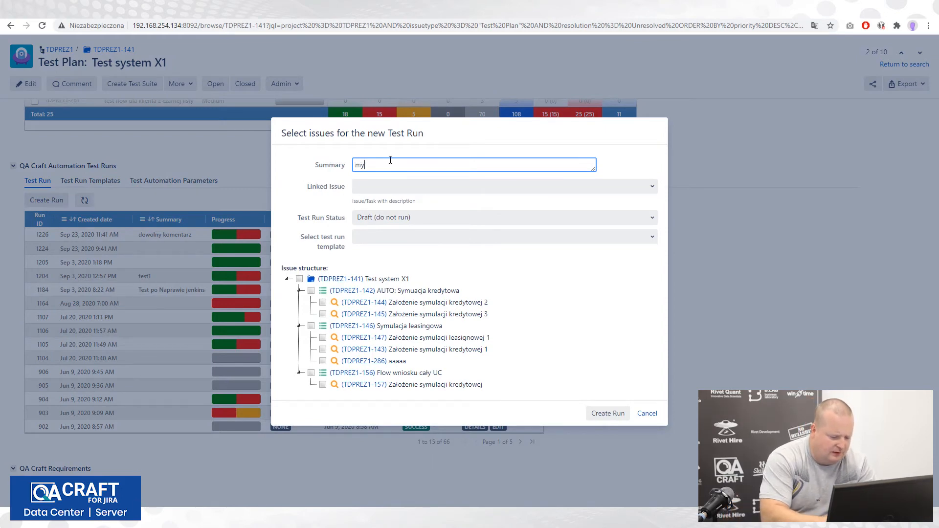
pyautogui.write('my test')
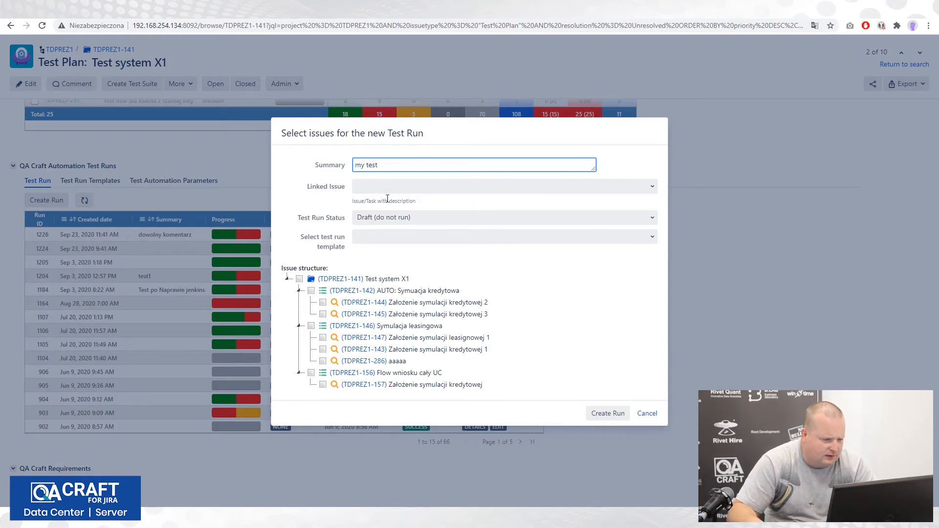
pyautogui.click(395, 188)
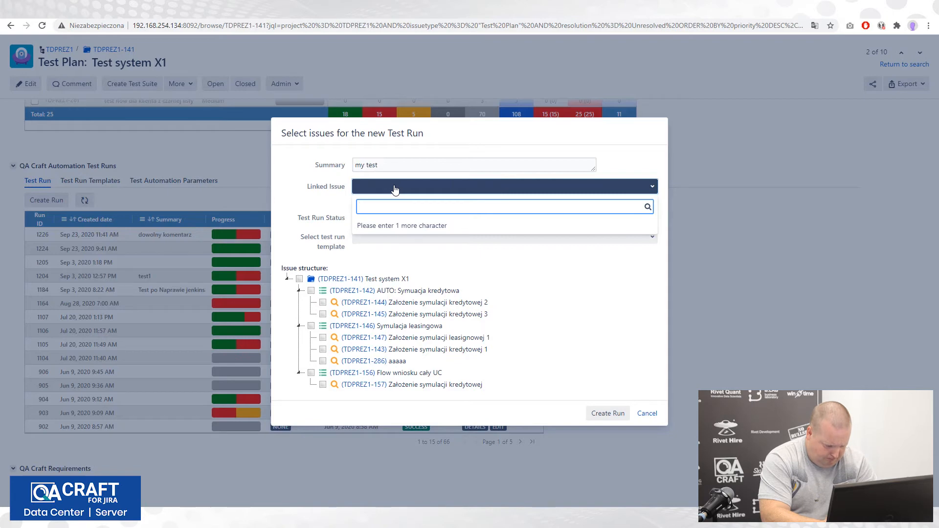
pyautogui.write('q')
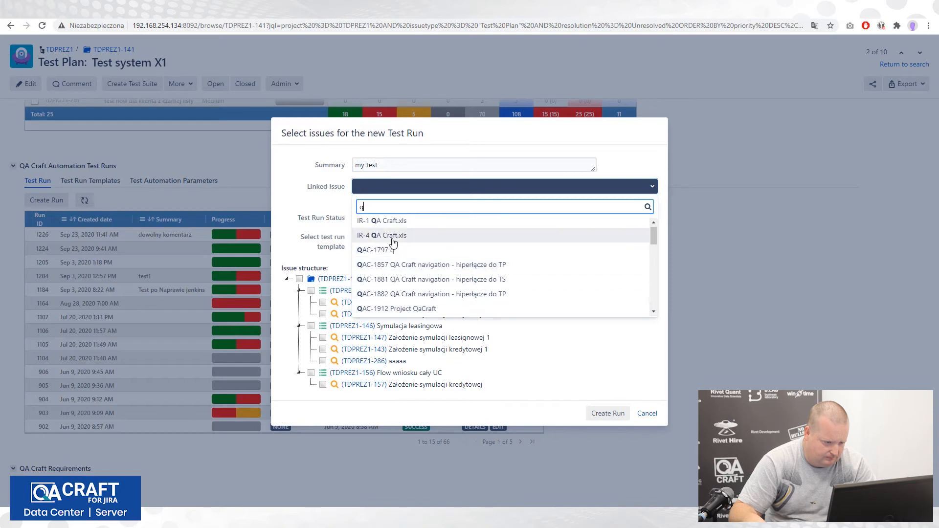
pyautogui.click(440, 254)
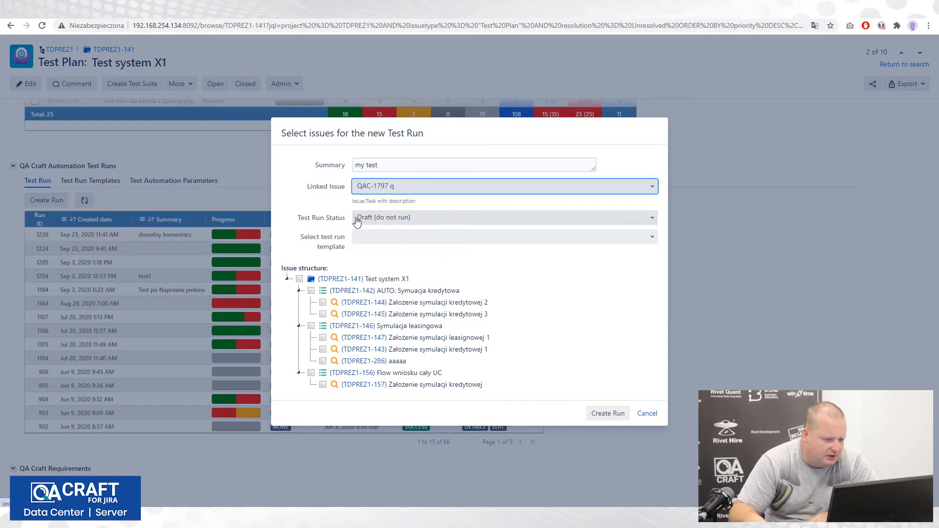
pyautogui.click(408, 224)
pyautogui.click(375, 272)
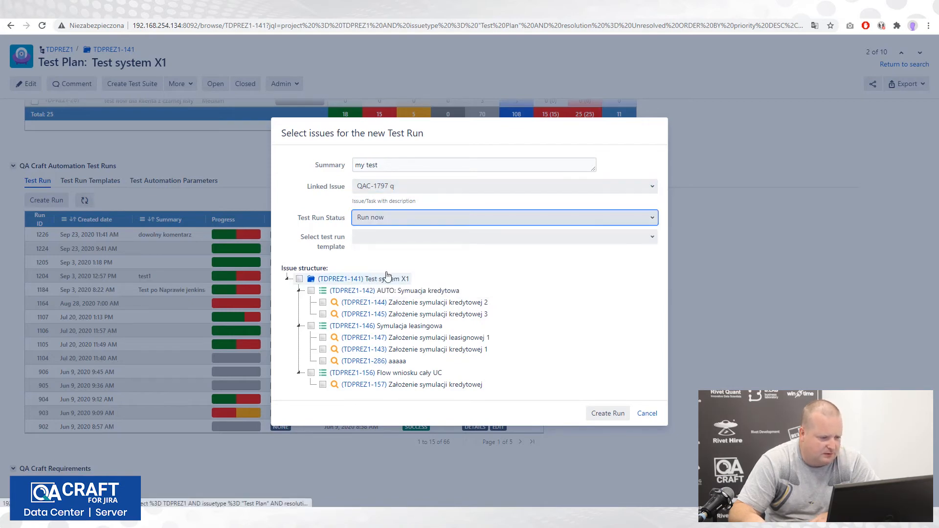
# - Try the Schedule status with its run date calendar and return the test run status to Run now
pyautogui.click(418, 217)
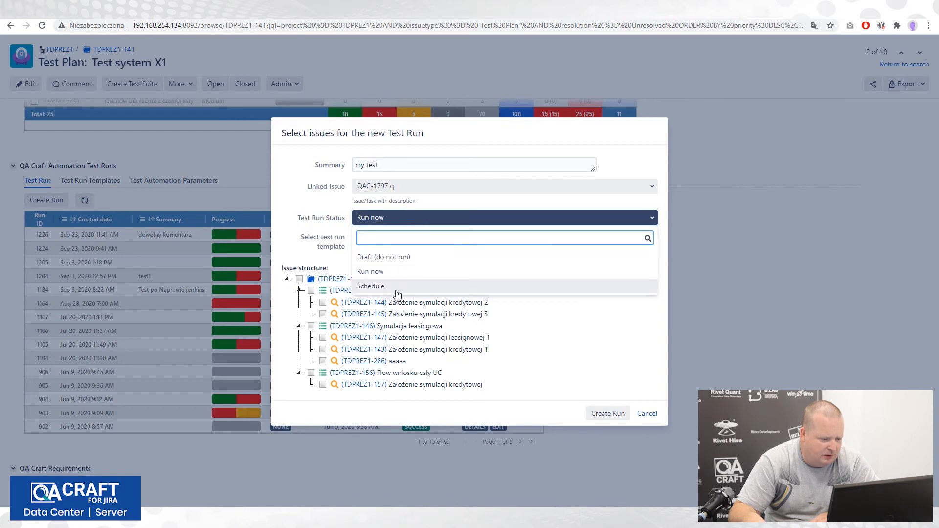
pyautogui.click(396, 291)
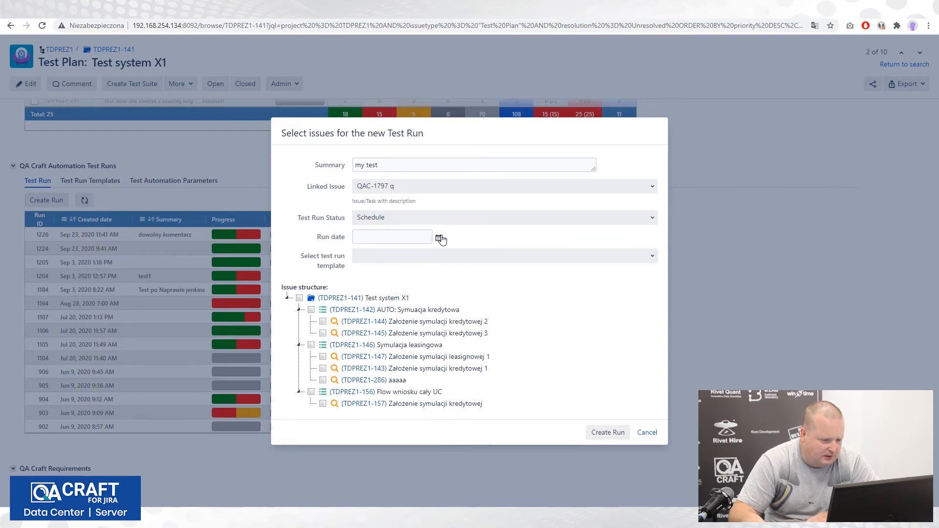
pyautogui.click(441, 238)
pyautogui.click(440, 237)
pyautogui.click(435, 224)
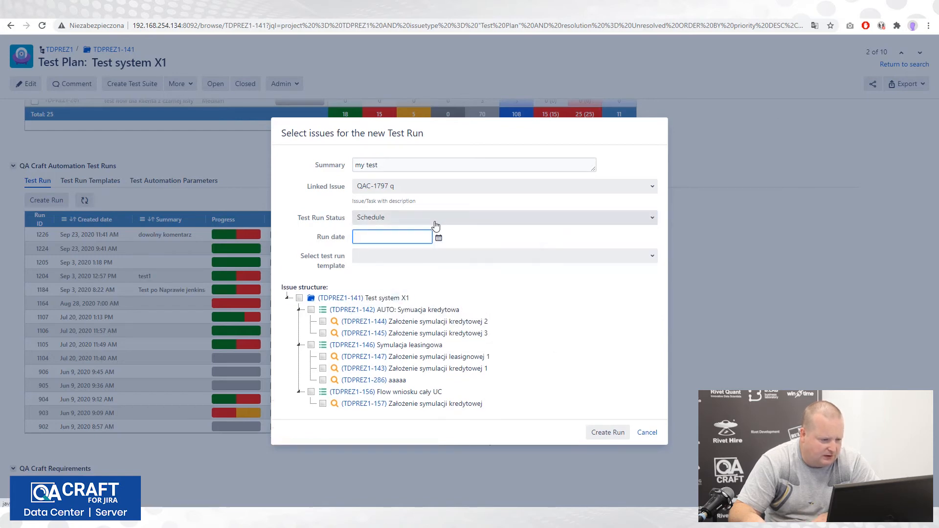
pyautogui.click(651, 218)
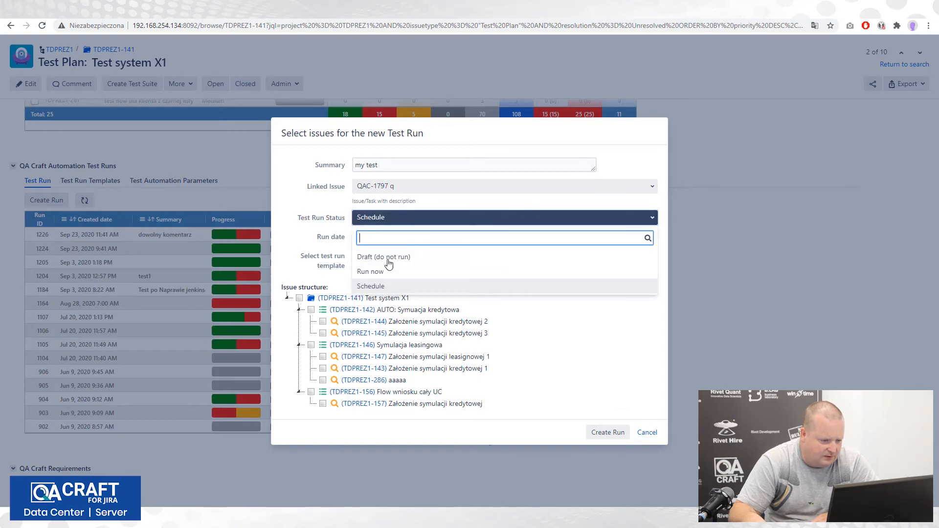
pyautogui.click(386, 272)
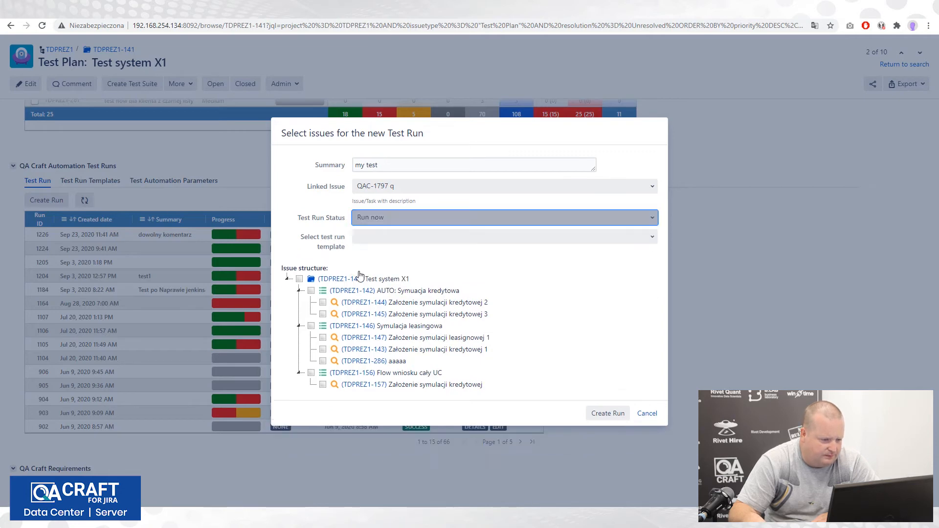
# - Apply the template "1228 - my template" to the test run and create the run
pyautogui.click(378, 237)
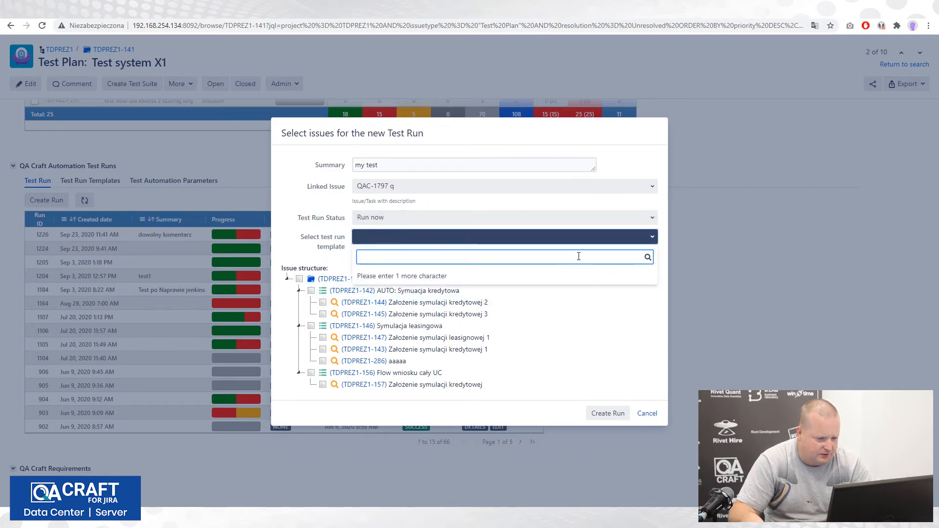
pyautogui.write('a')
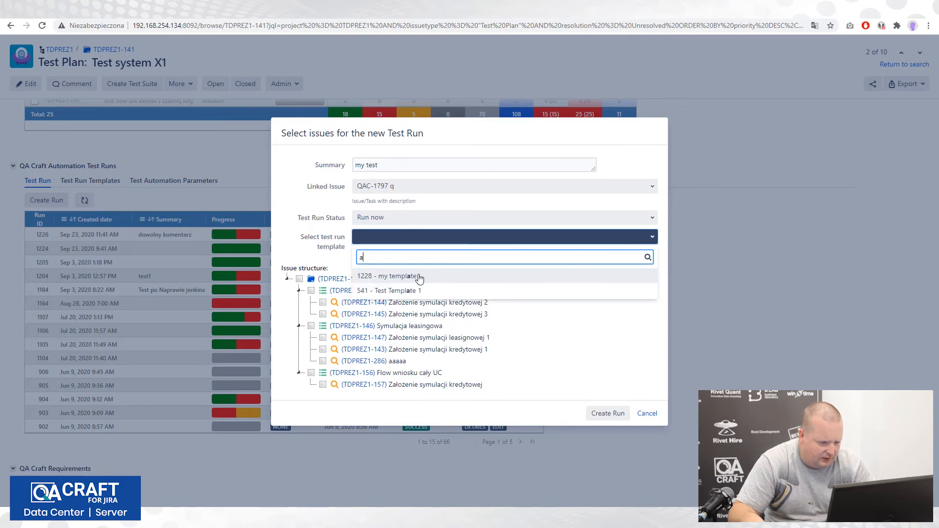
pyautogui.click(418, 277)
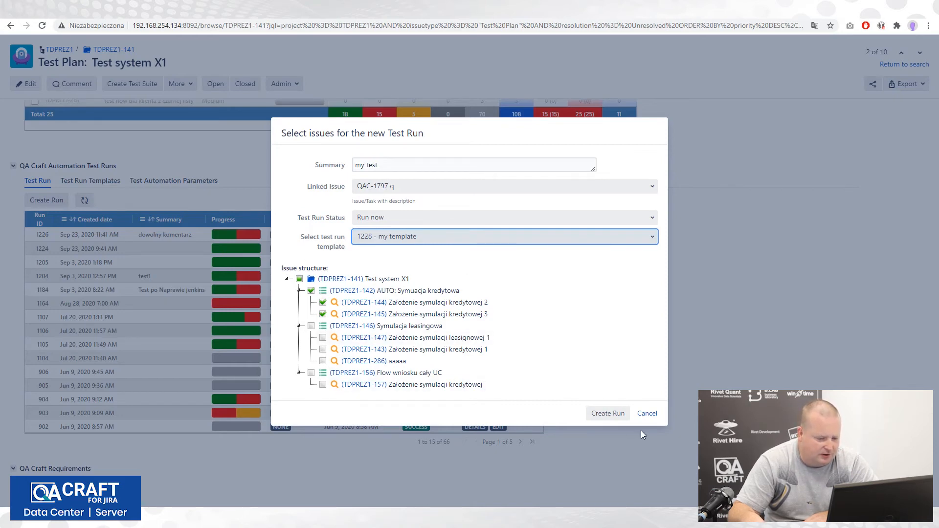
pyautogui.click(606, 413)
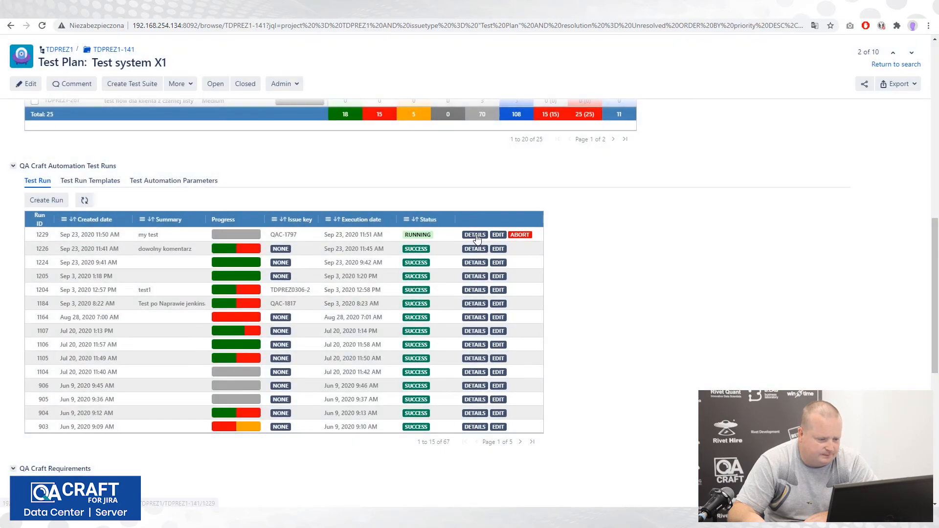
# - Check the test case statuses in the details of run "my test" and refresh the test run list
pyautogui.click(475, 235)
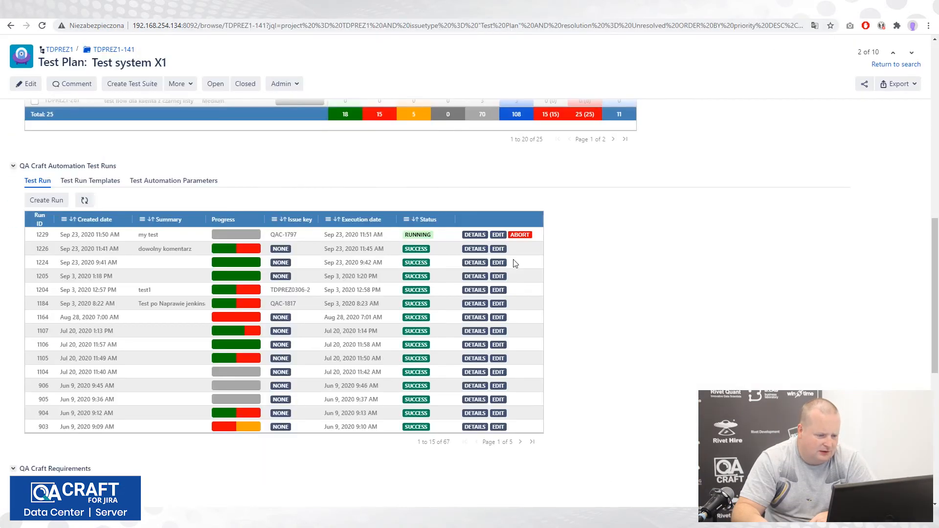
pyautogui.click(475, 234)
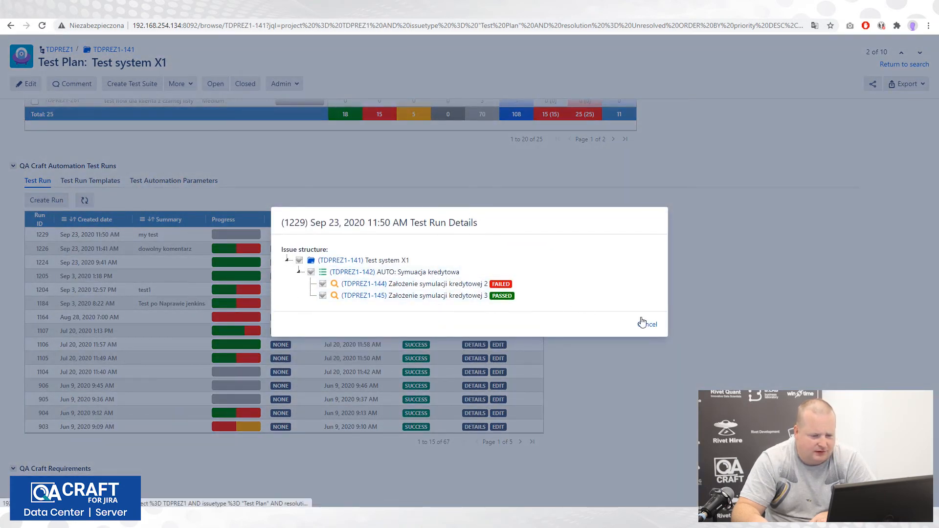
pyautogui.click(647, 325)
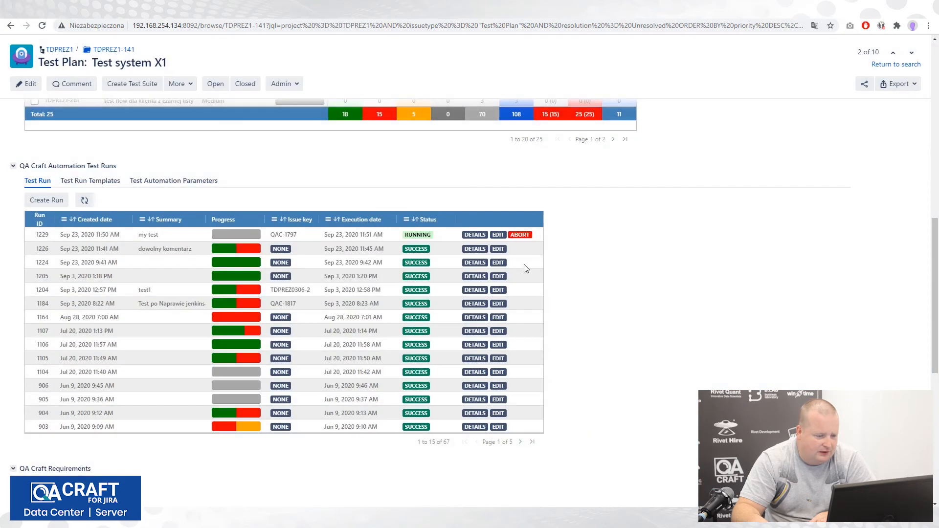
pyautogui.click(84, 202)
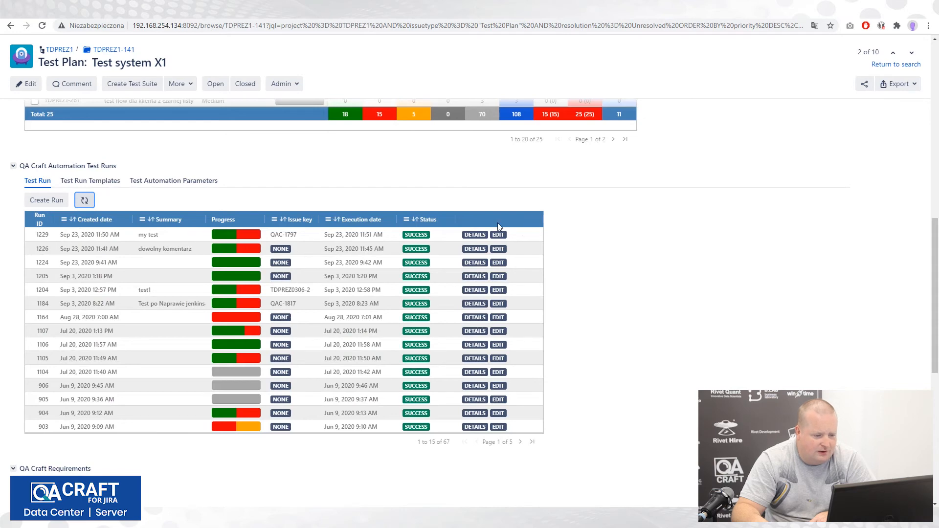
# - View the Jenkins log for TDPREZ1-145 from the details of run "my test", closing the log and the details
pyautogui.click(475, 235)
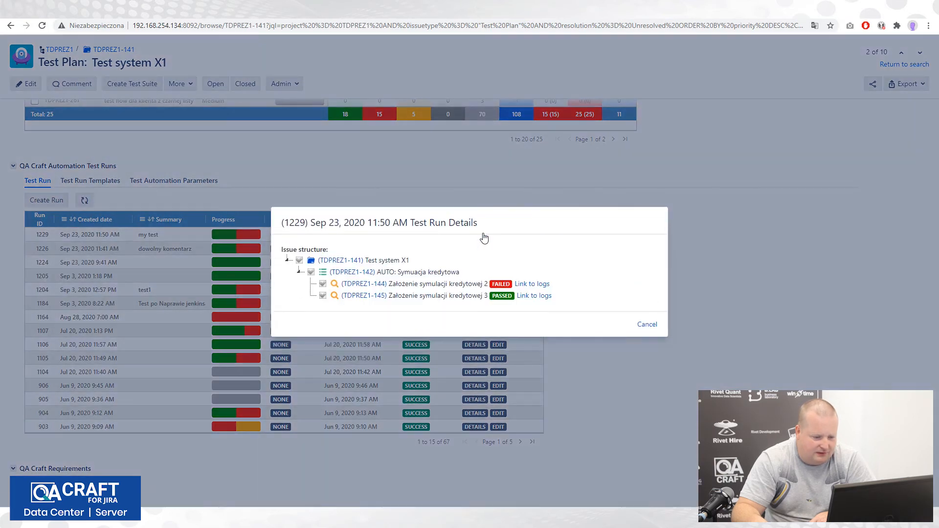
pyautogui.click(533, 296)
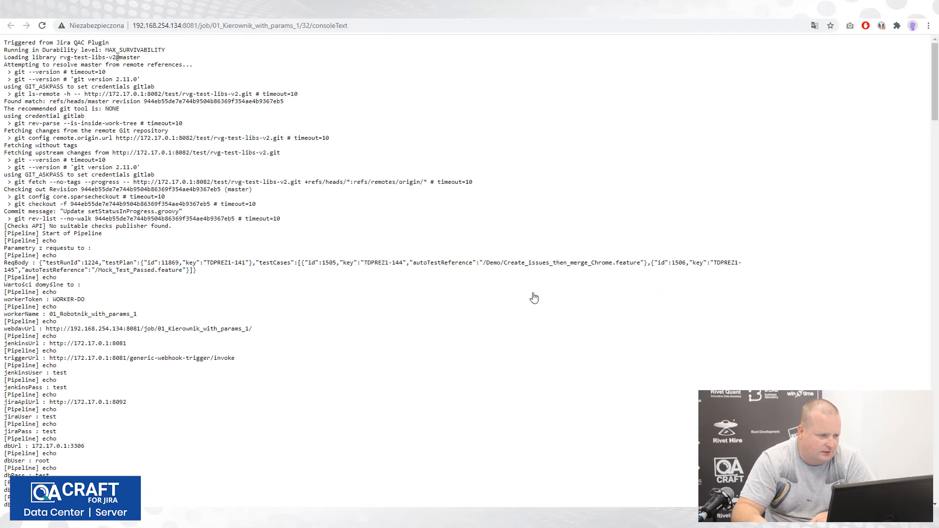
pyautogui.hotkey('ctrl', 'w')
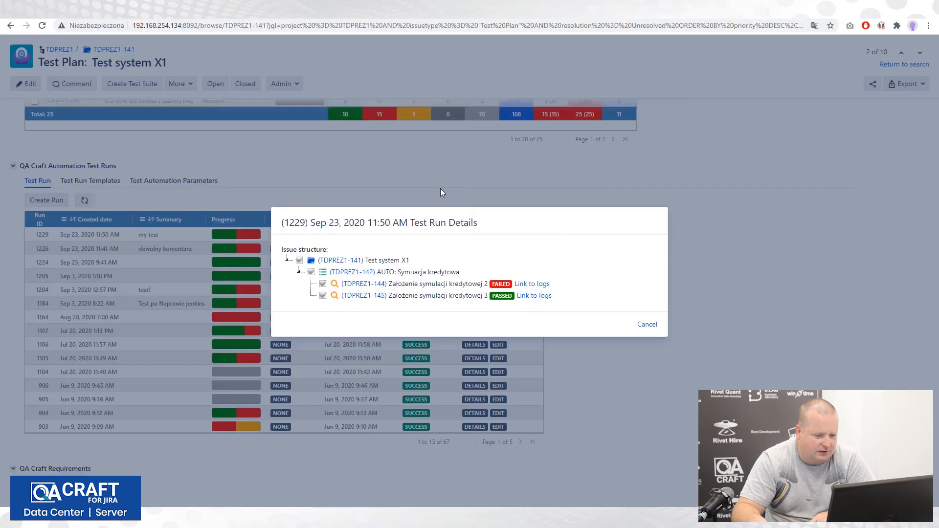
pyautogui.click(646, 323)
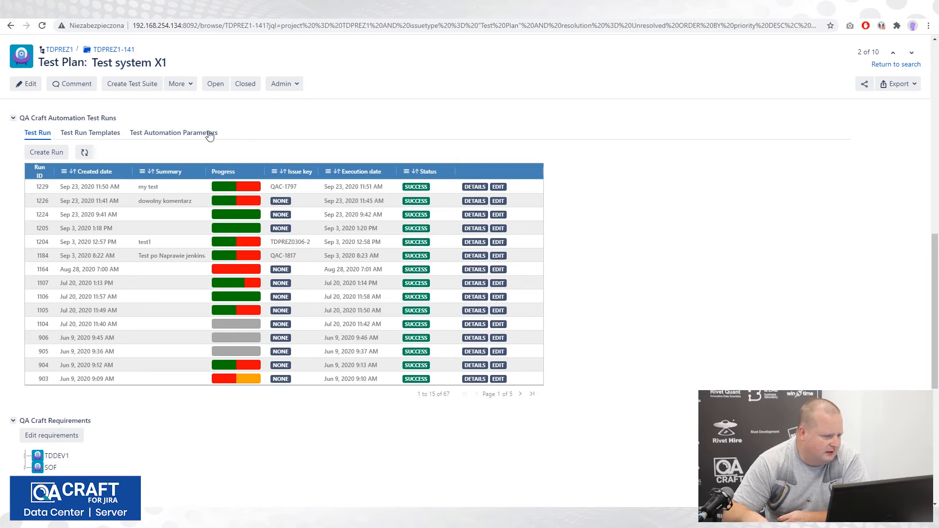
# - Create a Run now test run of suite TDPREZ1-302 in the test plan QA Craft 2.0 Regression - Automated
pyautogui.click(39, 156)
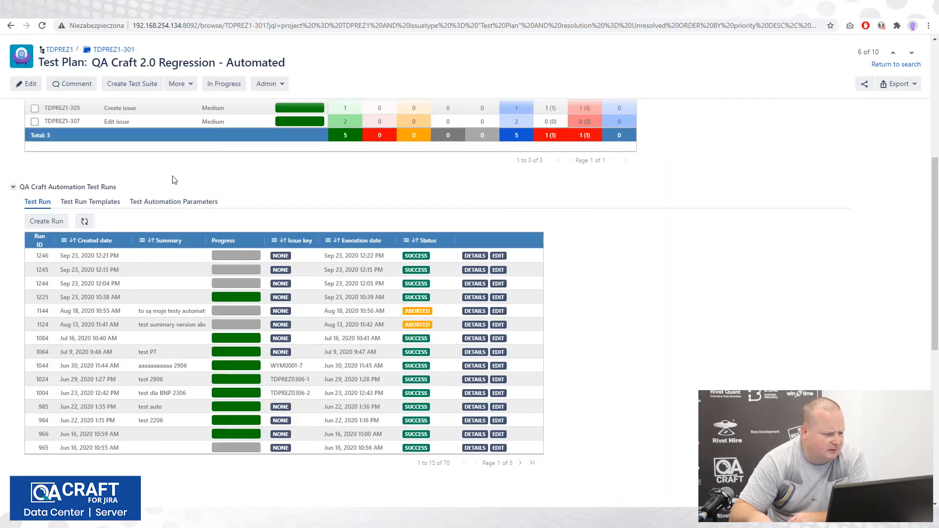
pyautogui.click(47, 223)
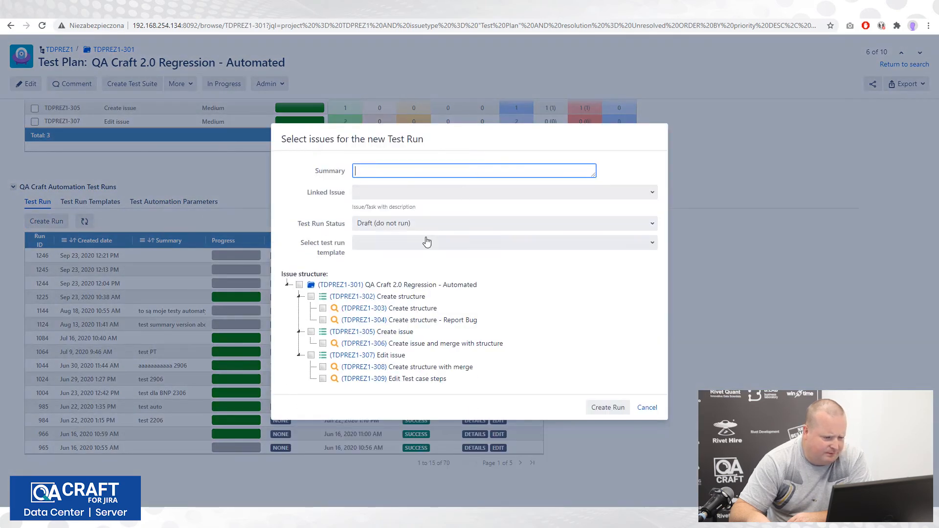
pyautogui.click(493, 229)
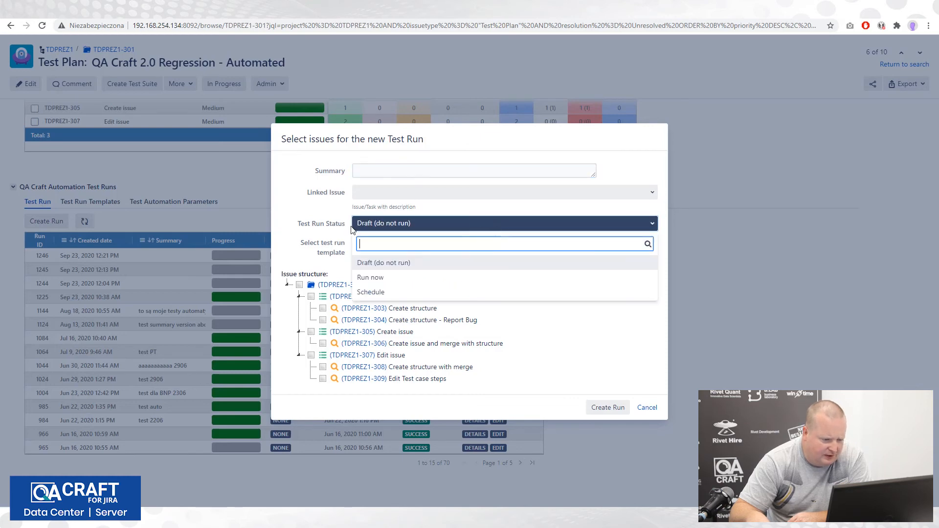
pyautogui.click(386, 275)
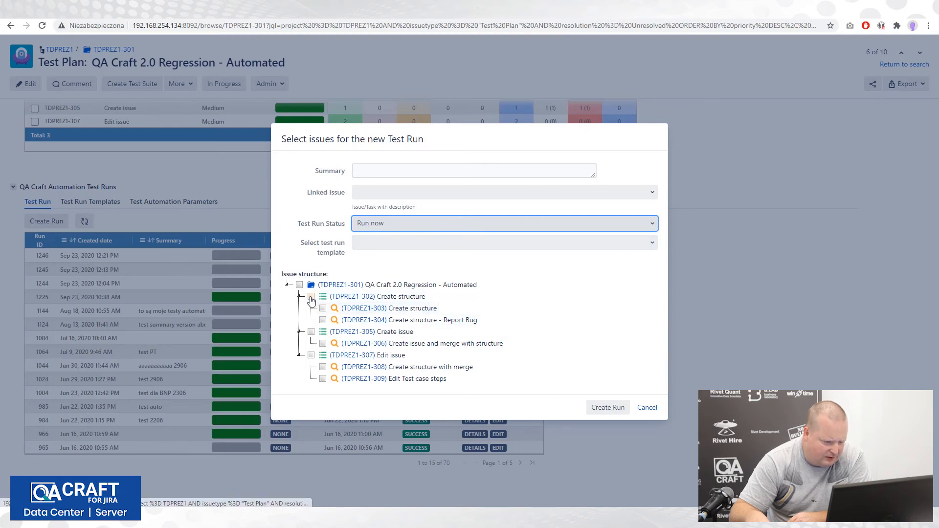
pyautogui.click(311, 296)
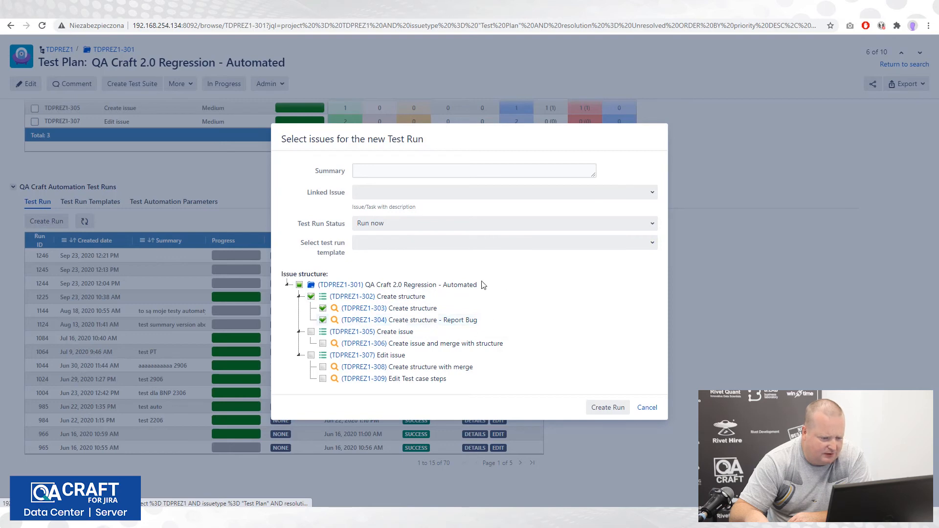
pyautogui.click(605, 413)
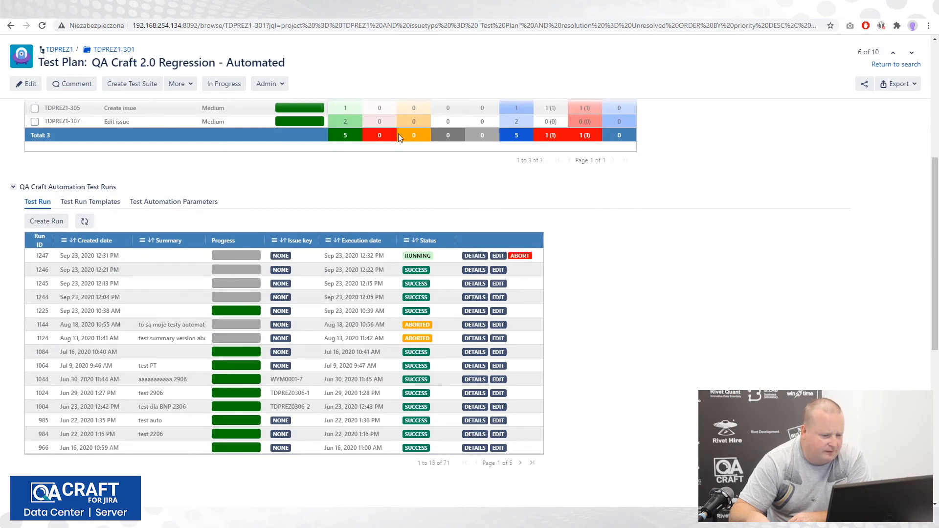
# - Switch to the MINGW64 terminal to enter a docker command, and maximize the Chrome window controlled by the automated test
pyautogui.click(533, 10)
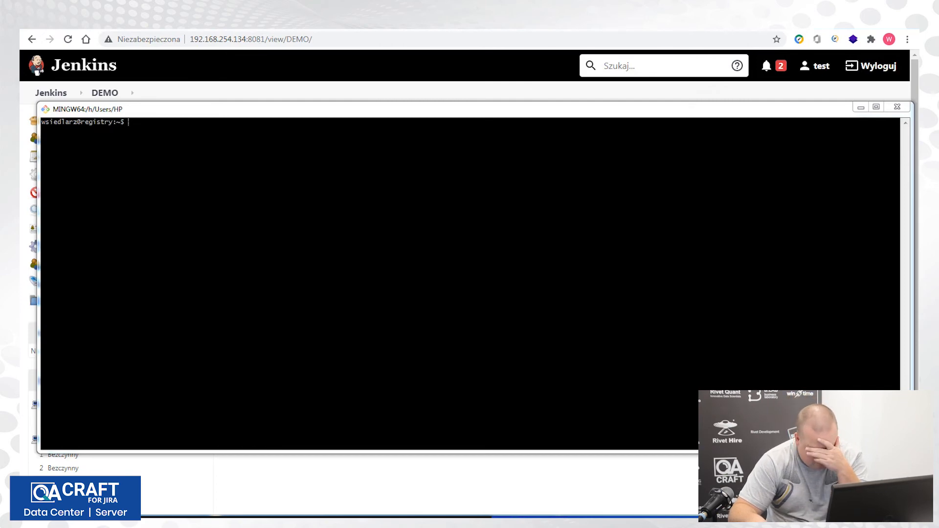
pyautogui.hotkey('alt', 'Tab')
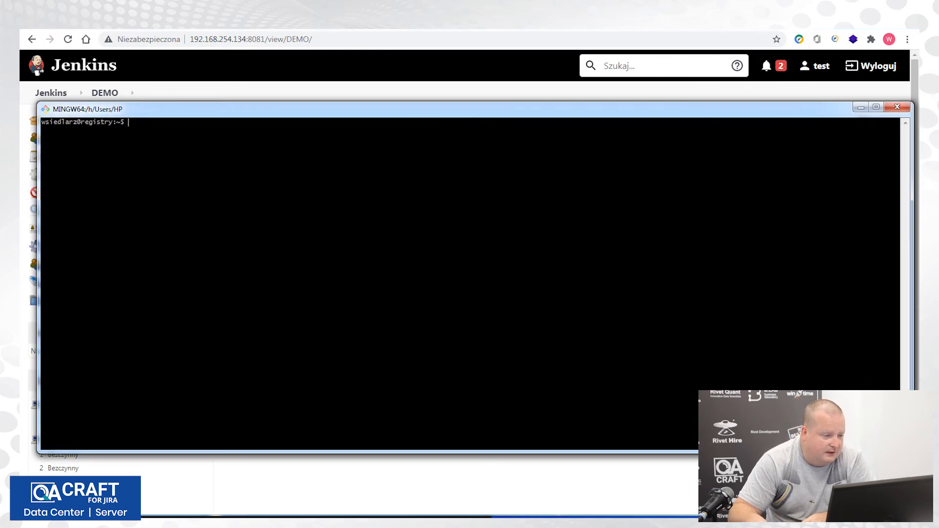
pyautogui.write('docker')
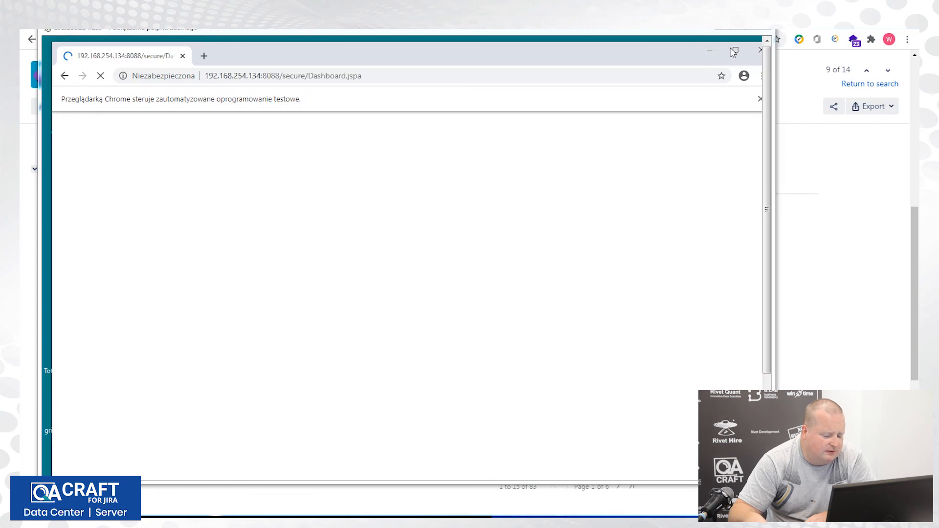
pyautogui.click(734, 52)
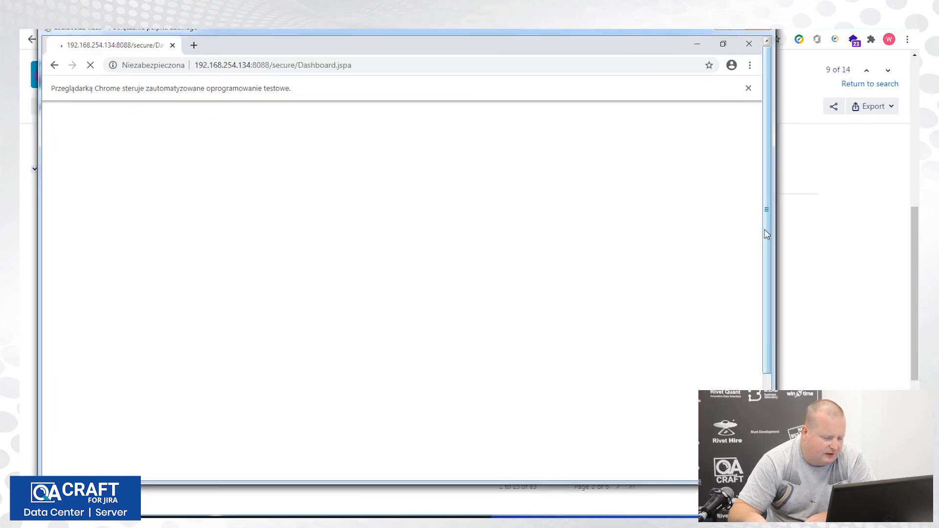